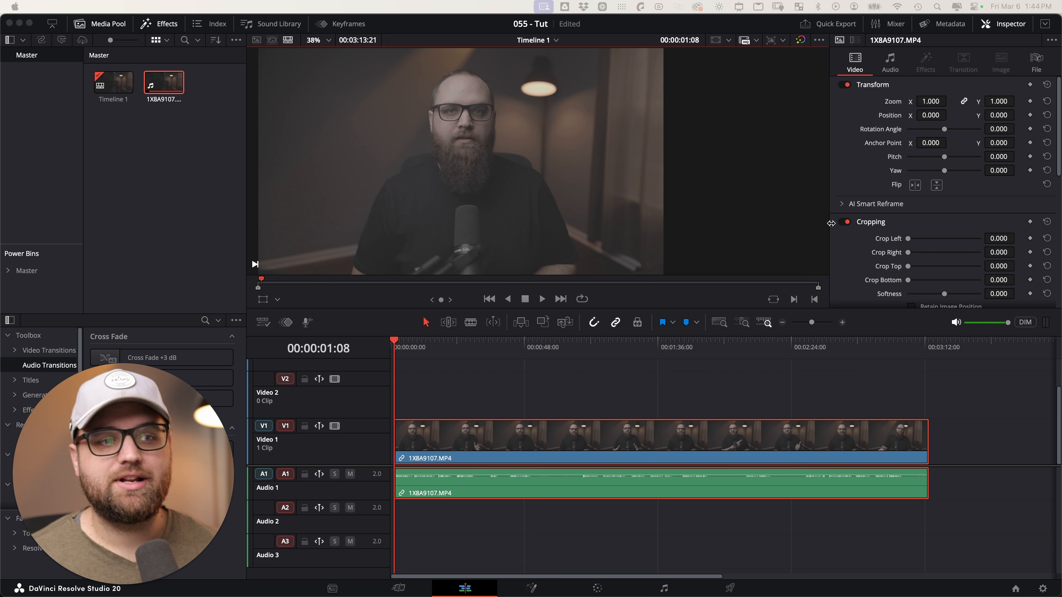
Play the clip's opening with the viewer Play and Stop buttons, then with Space, stopping near six seconds.
{"action": "scroll", "coordinate": [774, 230], "scroll_direction": "down", "scroll_amount": 1}
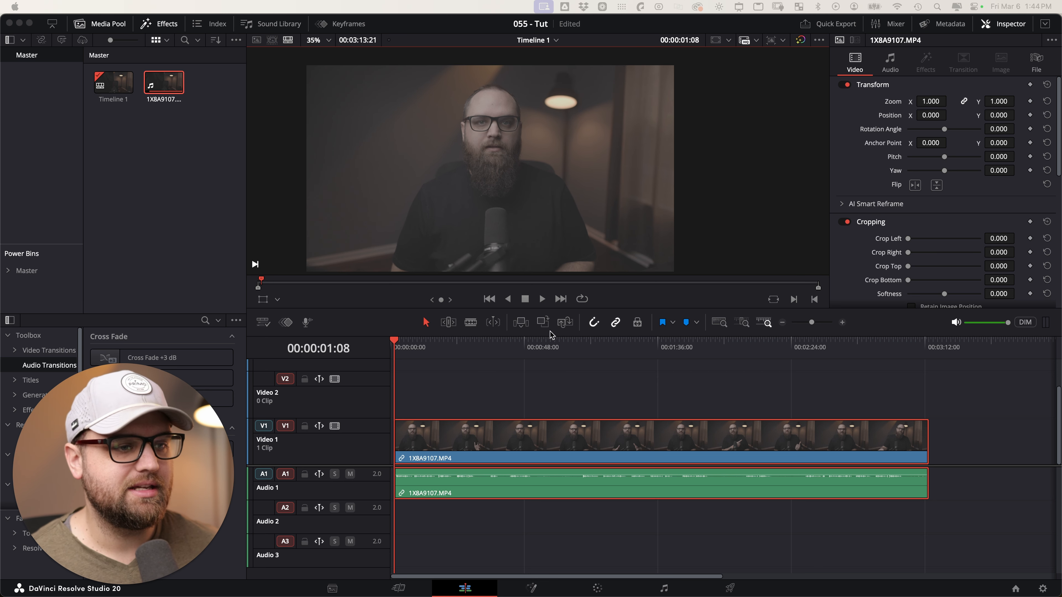
{"action": "left_click", "coordinate": [542, 299]}
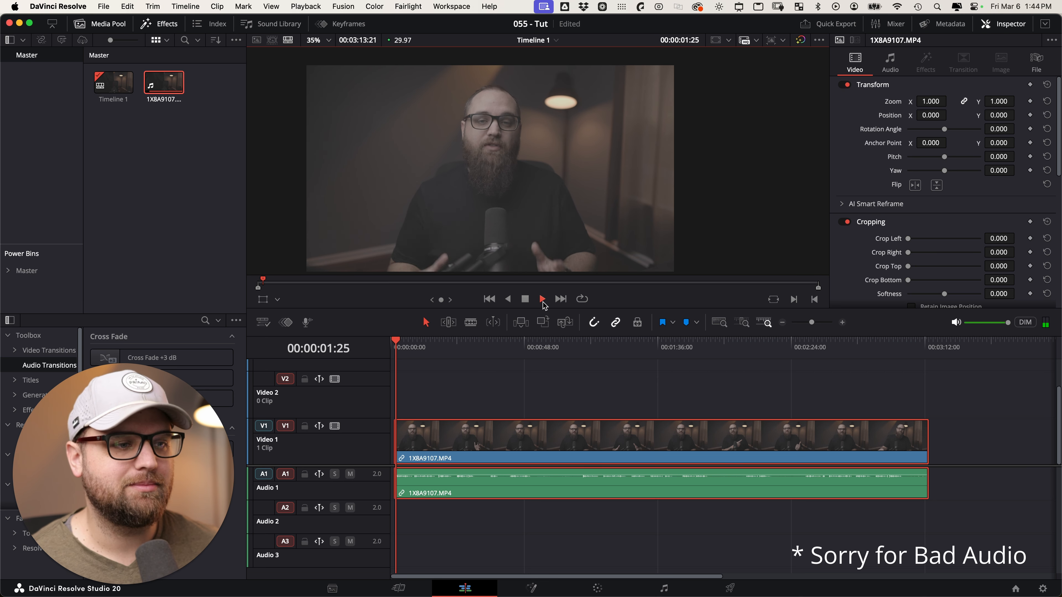
{"action": "left_click", "coordinate": [542, 300]}
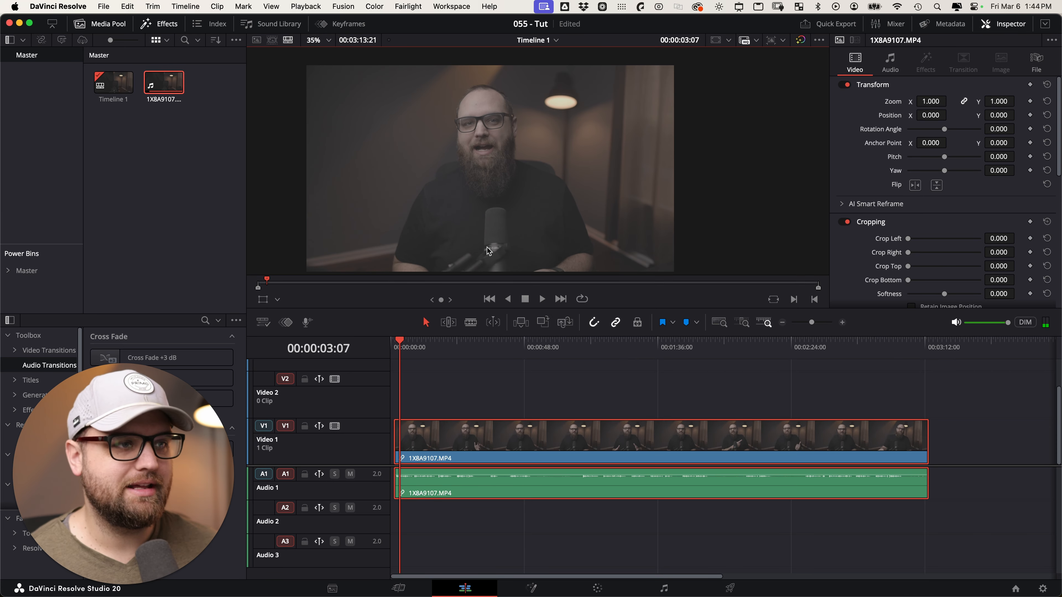
{"action": "scroll", "coordinate": [482, 243], "scroll_direction": "up", "scroll_amount": 2}
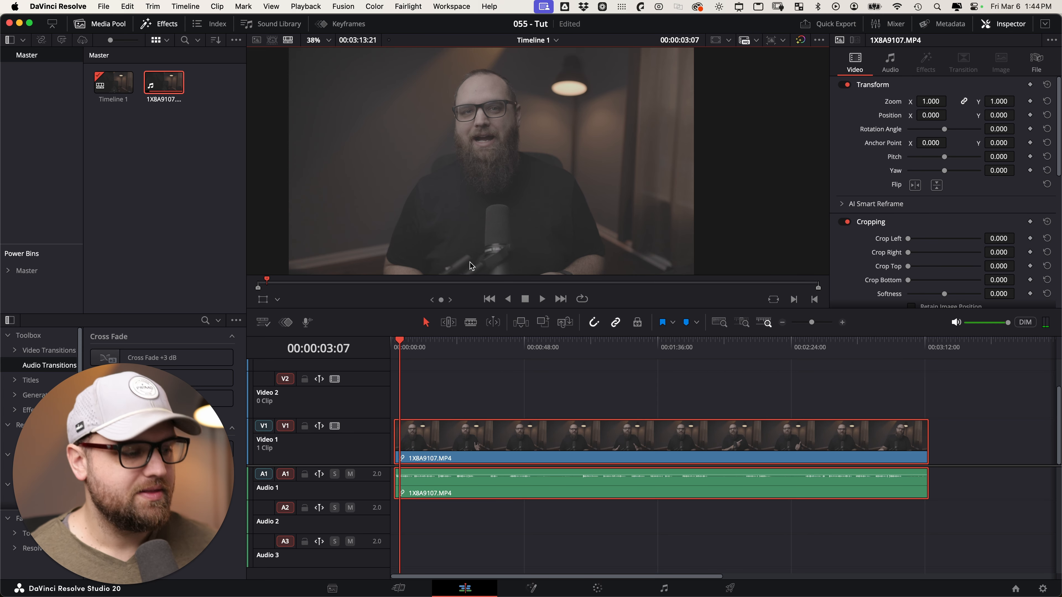
{"action": "key", "text": "space"}
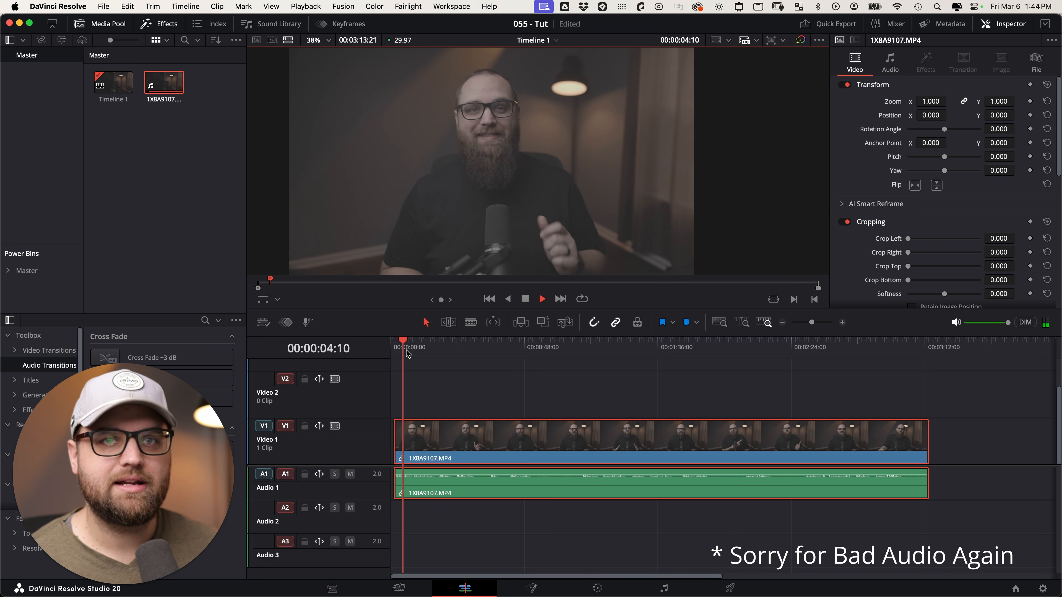
{"action": "key", "text": "space"}
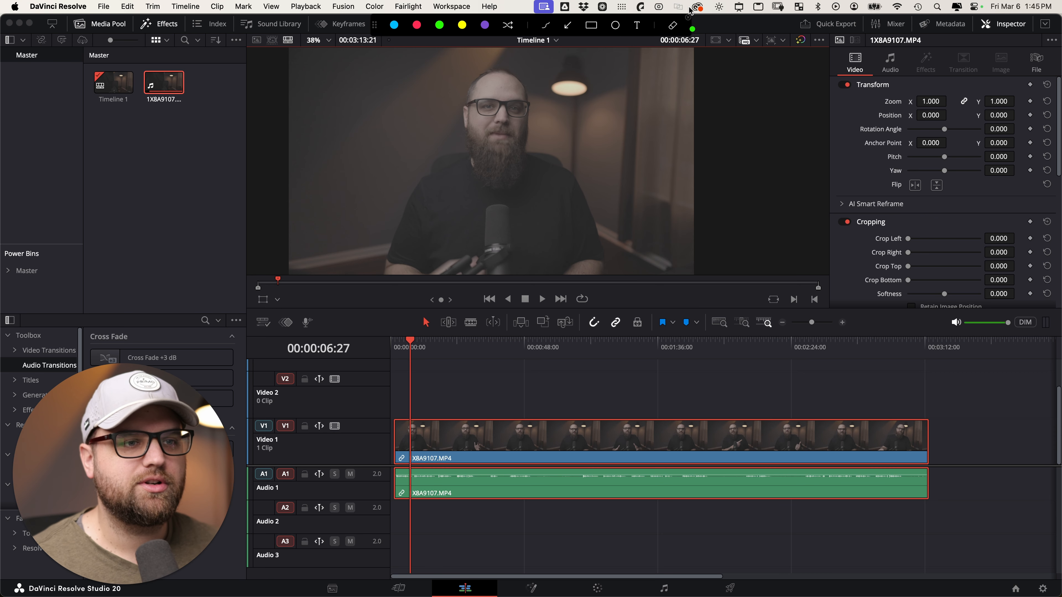
{"action": "mouse_move", "coordinate": [726, 79]}
{"action": "left_mouse_down"}
{"action": "mouse_move", "coordinate": [704, 101]}
{"action": "mouse_move", "coordinate": [746, 80]}
{"action": "left_mouse_up"}
{"action": "left_click_drag", "start_coordinate": [716, 143], "coordinate": [708, 176]}
{"action": "mouse_move", "coordinate": [728, 154]}
{"action": "left_mouse_down"}
{"action": "mouse_move", "coordinate": [715, 159]}
{"action": "mouse_move", "coordinate": [728, 184]}
{"action": "mouse_move", "coordinate": [732, 247]}
{"action": "left_mouse_up"}
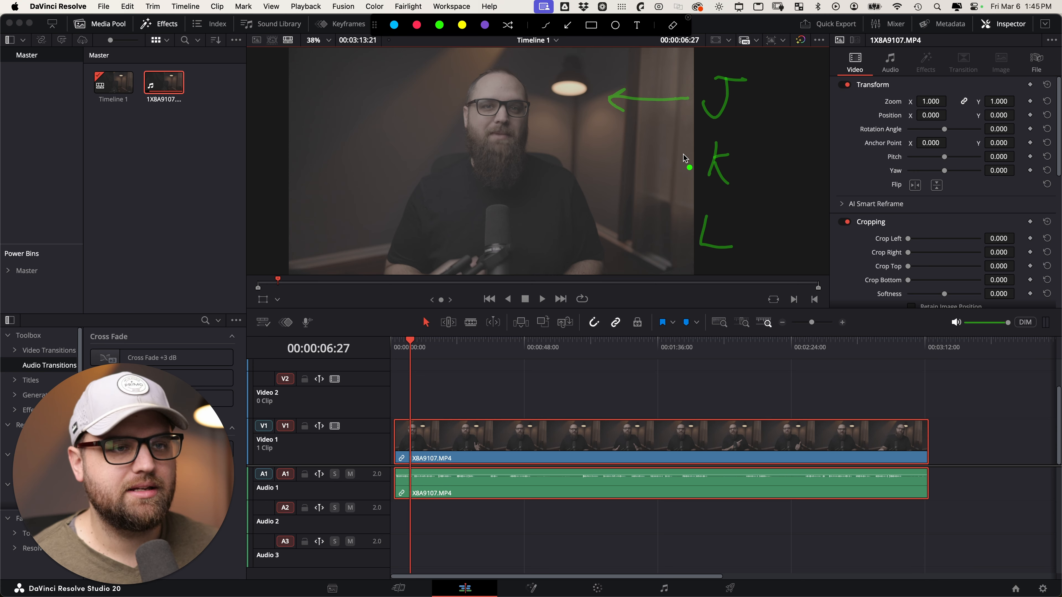
{"action": "left_click_drag", "start_coordinate": [697, 152], "coordinate": [694, 174]}
{"action": "mouse_move", "coordinate": [742, 235]}
{"action": "left_mouse_down"}
{"action": "mouse_move", "coordinate": [799, 246]}
{"action": "mouse_move", "coordinate": [795, 254]}
{"action": "left_mouse_up"}
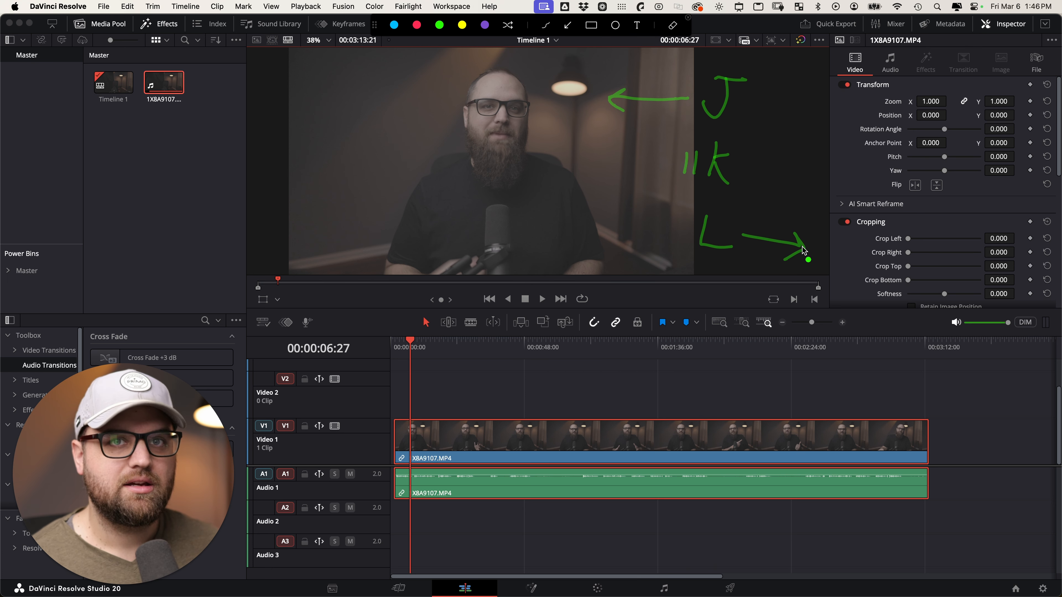
{"action": "key", "text": "Escape"}
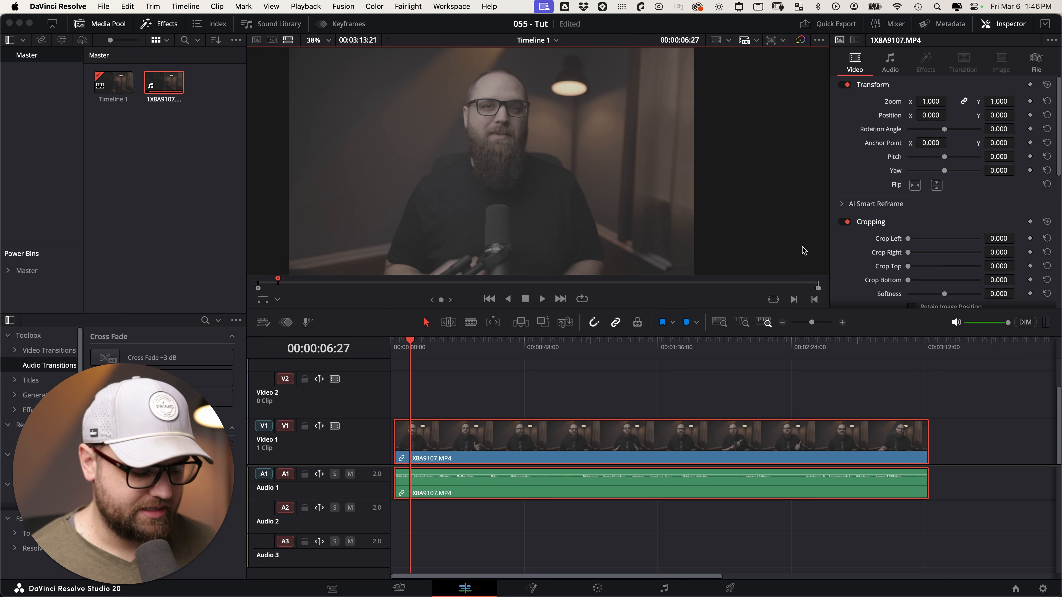
Shuttle the playhead backward and forward with J, K and L, parking near the 7-second mark.
{"action": "left_click", "coordinate": [727, 300]}
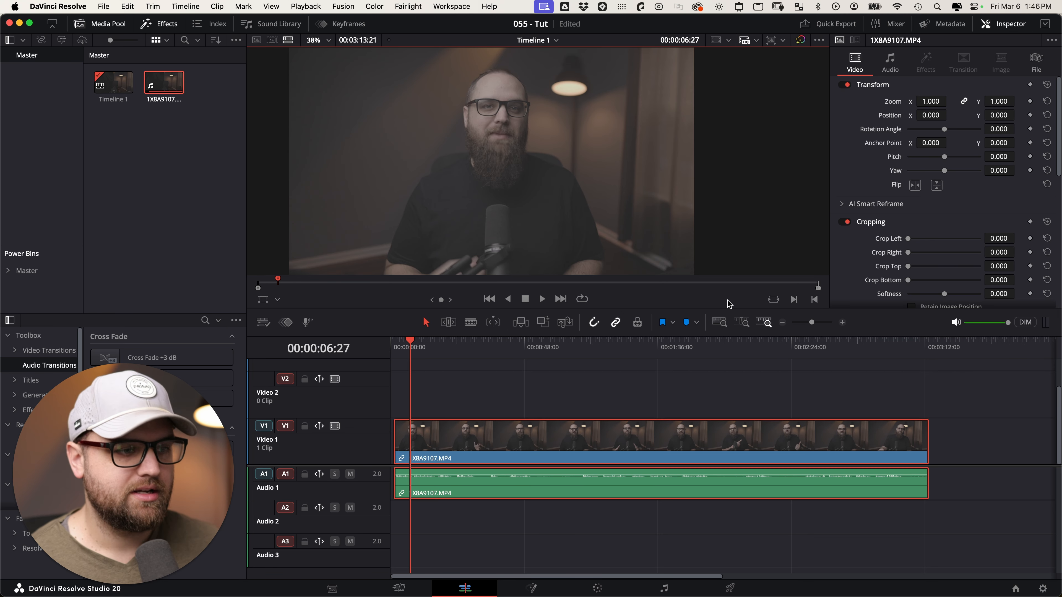
{"action": "key", "text": "j"}
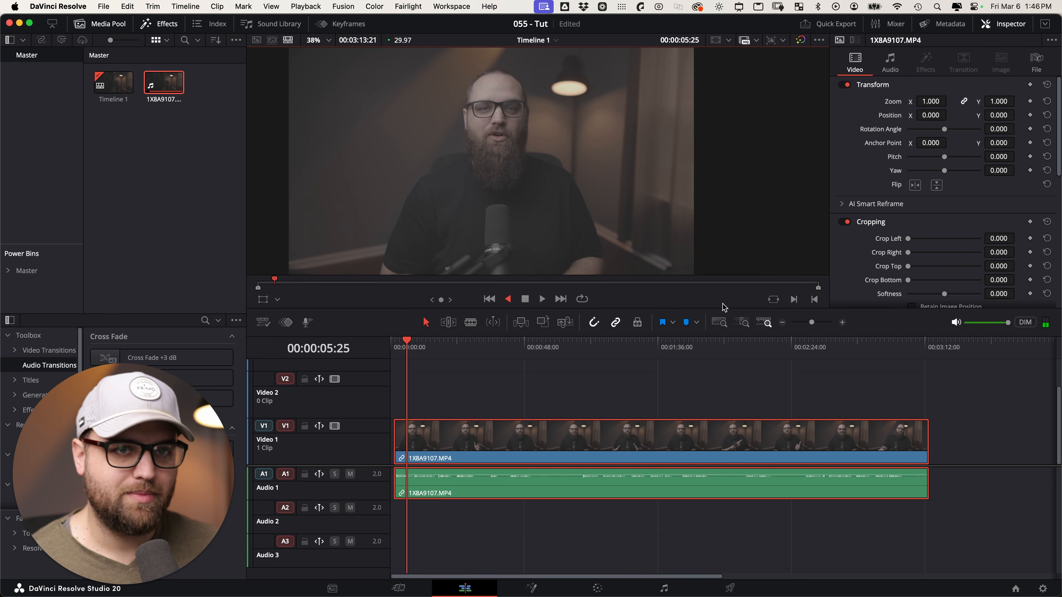
{"action": "key", "text": "k"}
{"action": "key", "text": "l"}
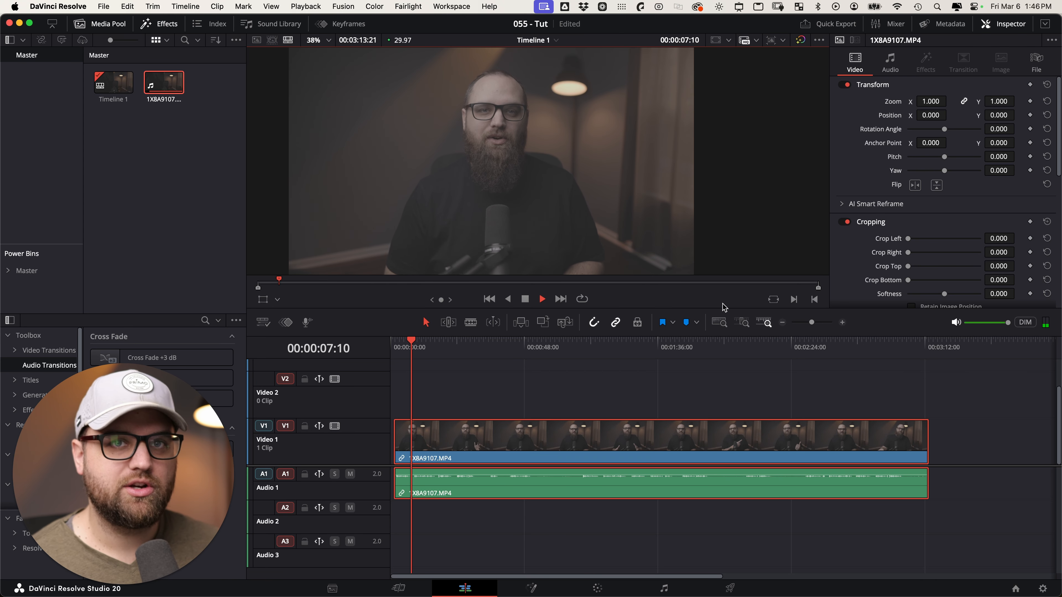
{"action": "key", "text": "k"}
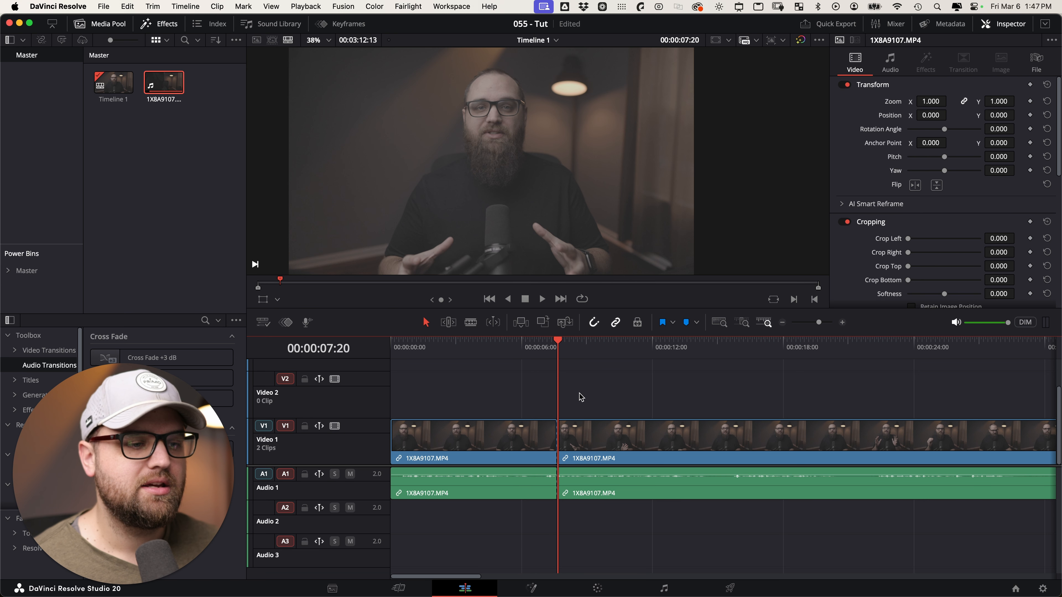
{"action": "key", "text": "ctrl+a"}
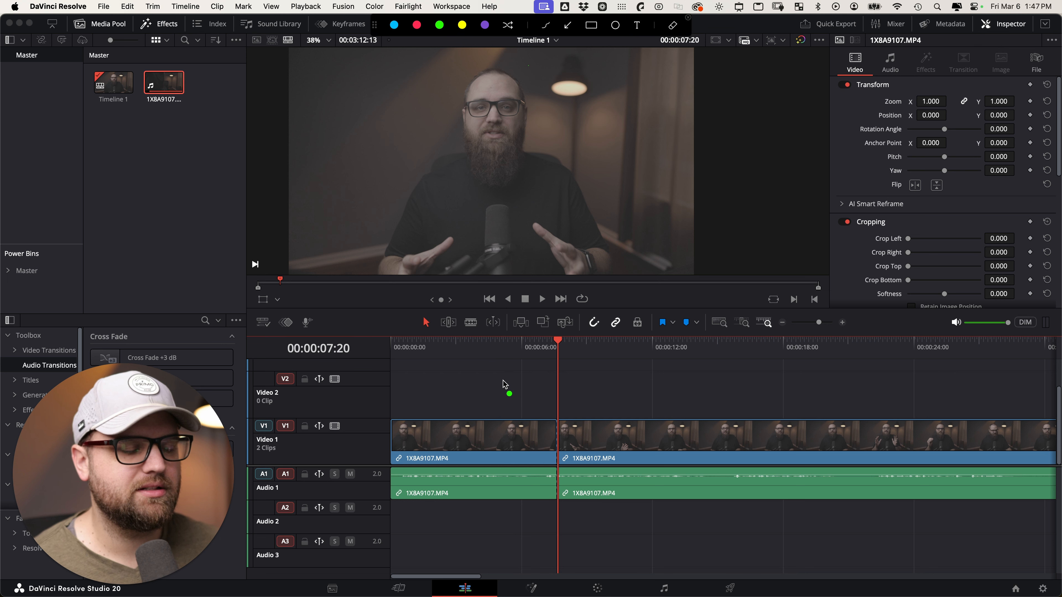
{"action": "mouse_move", "coordinate": [509, 374]}
{"action": "left_mouse_down"}
{"action": "mouse_move", "coordinate": [507, 404]}
{"action": "mouse_move", "coordinate": [521, 405]}
{"action": "left_mouse_up"}
{"action": "left_click_drag", "start_coordinate": [597, 376], "coordinate": [624, 385]}
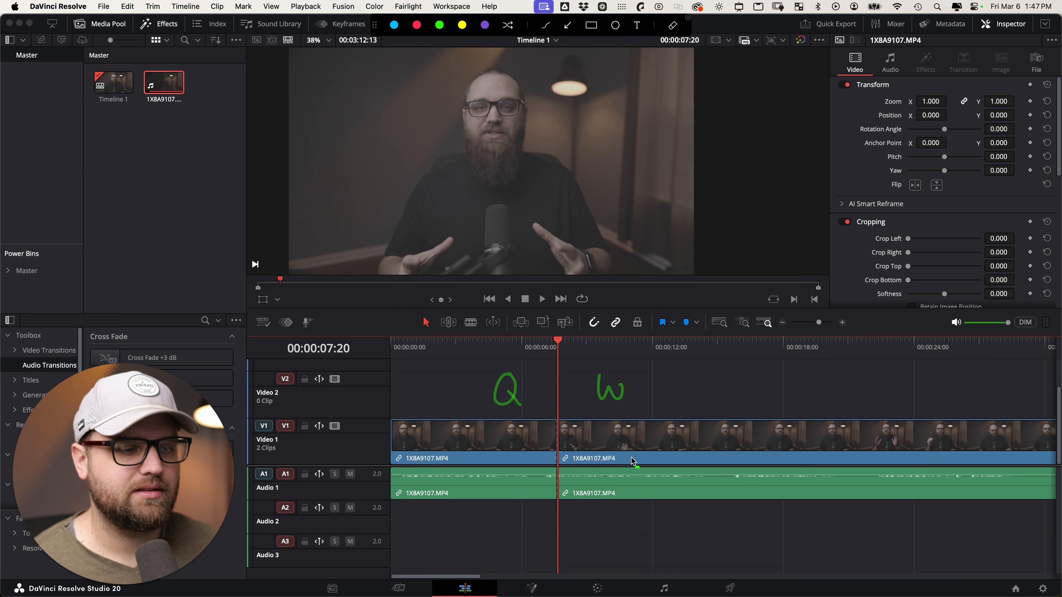
{"action": "left_click_drag", "start_coordinate": [609, 421], "coordinate": [609, 467]}
{"action": "left_click_drag", "start_coordinate": [574, 431], "coordinate": [602, 452]}
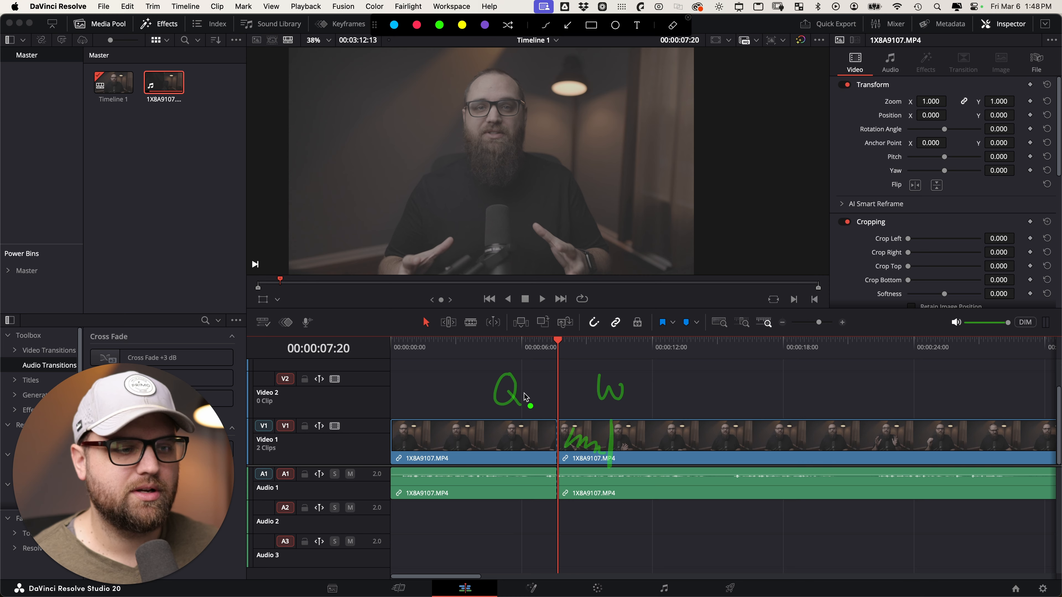
{"action": "left_click_drag", "start_coordinate": [509, 422], "coordinate": [513, 455]}
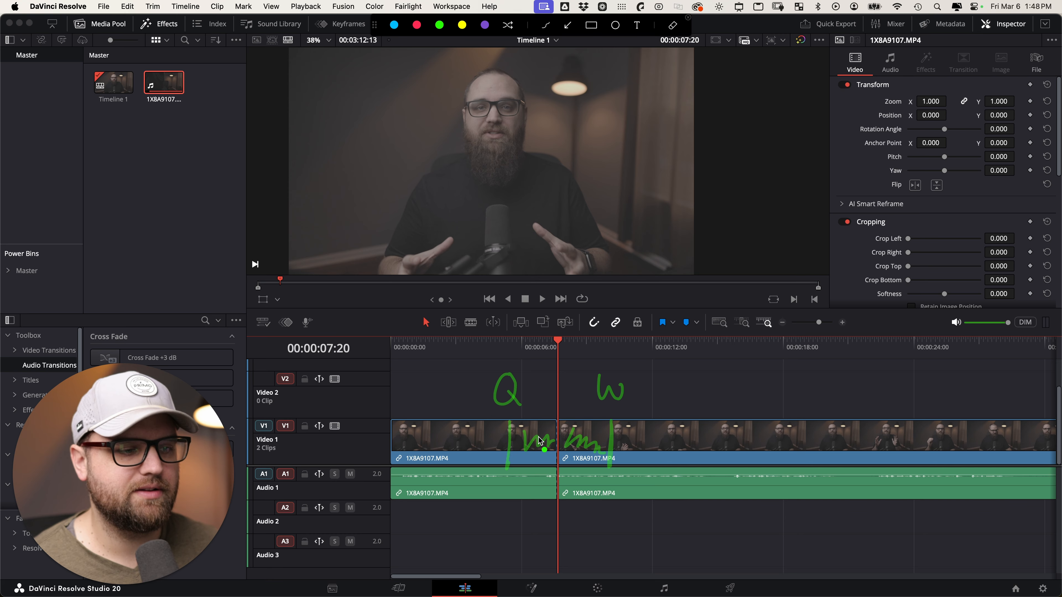
Clear the pen notes and trial a ripple-trim of the first clip's end at about 5 seconds, then undo it.
{"action": "key", "text": "Escape"}
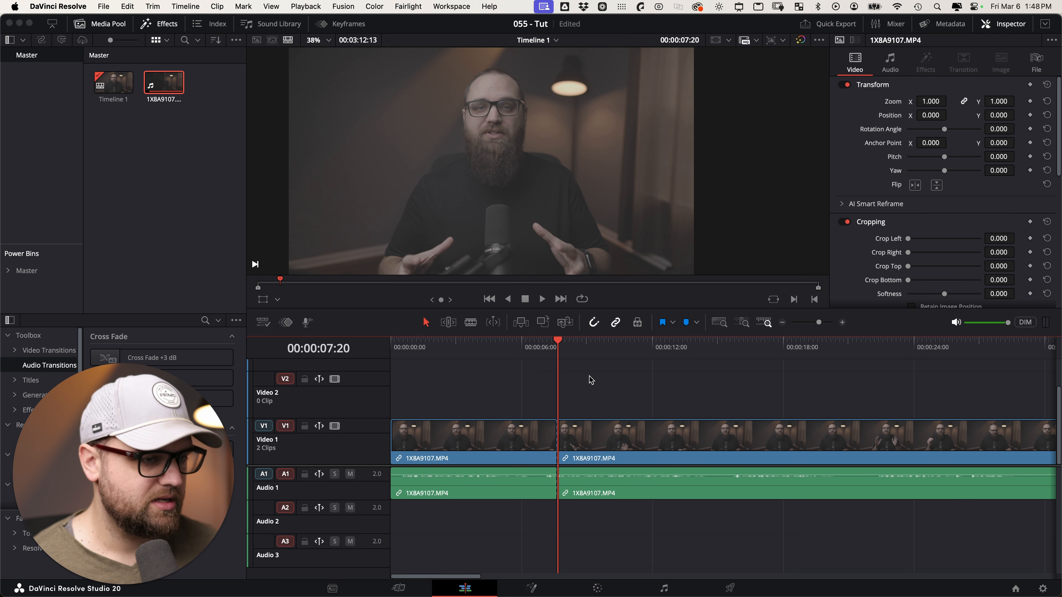
{"action": "left_click_drag", "start_coordinate": [539, 352], "coordinate": [508, 353]}
{"action": "left_click", "coordinate": [538, 435]}
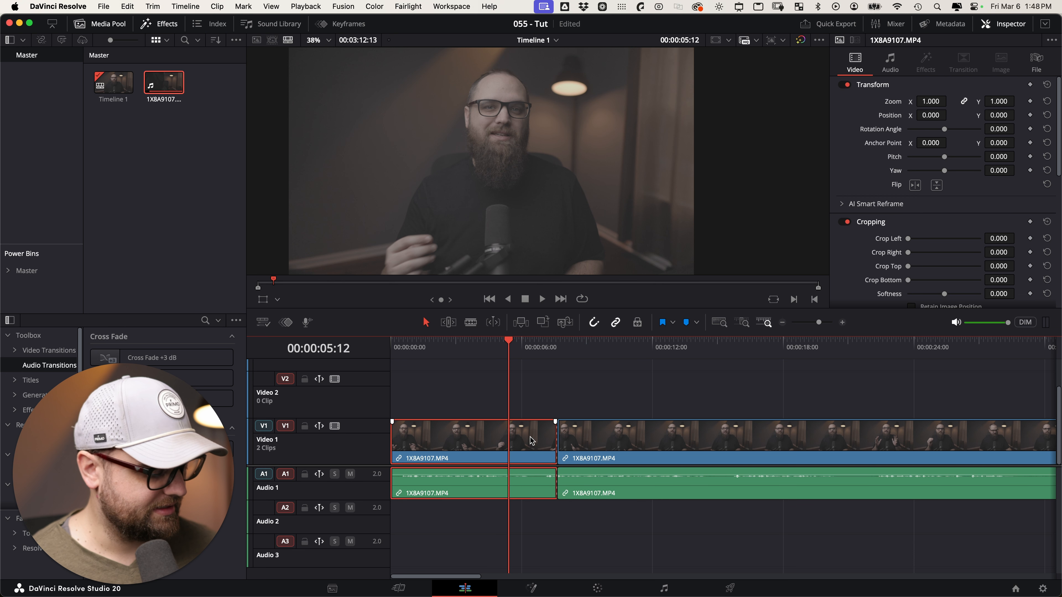
{"action": "key", "text": "shift+bracketright"}
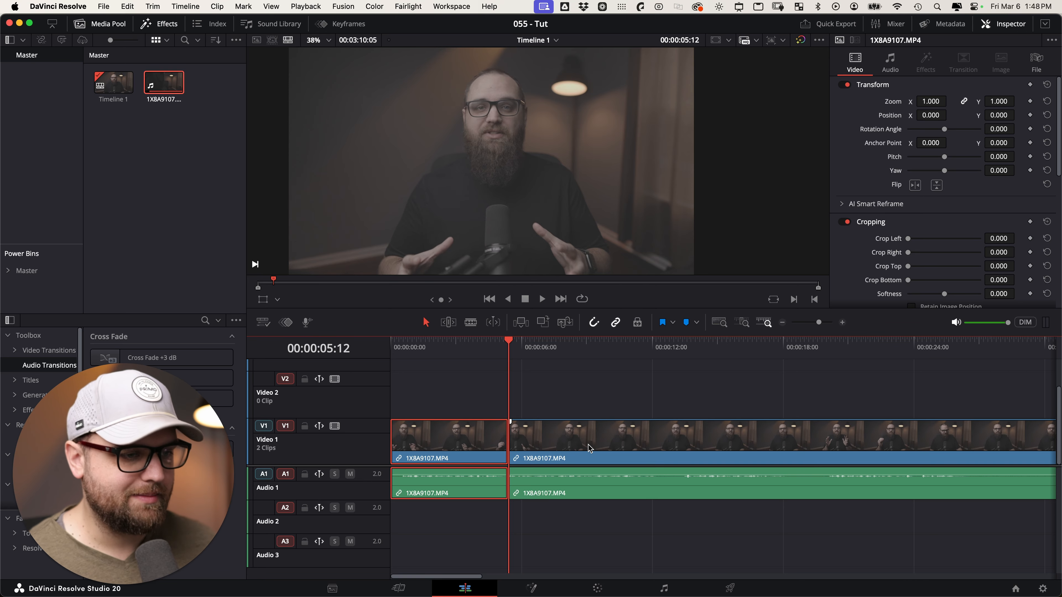
{"action": "key", "text": "super+z"}
Ripple-trim the second clip's start to the playhead at 00:00:09:24, discarding a trial drag of the first clip's end.
{"action": "left_click_drag", "start_coordinate": [598, 347], "coordinate": [604, 347]}
{"action": "left_click", "coordinate": [612, 433]}
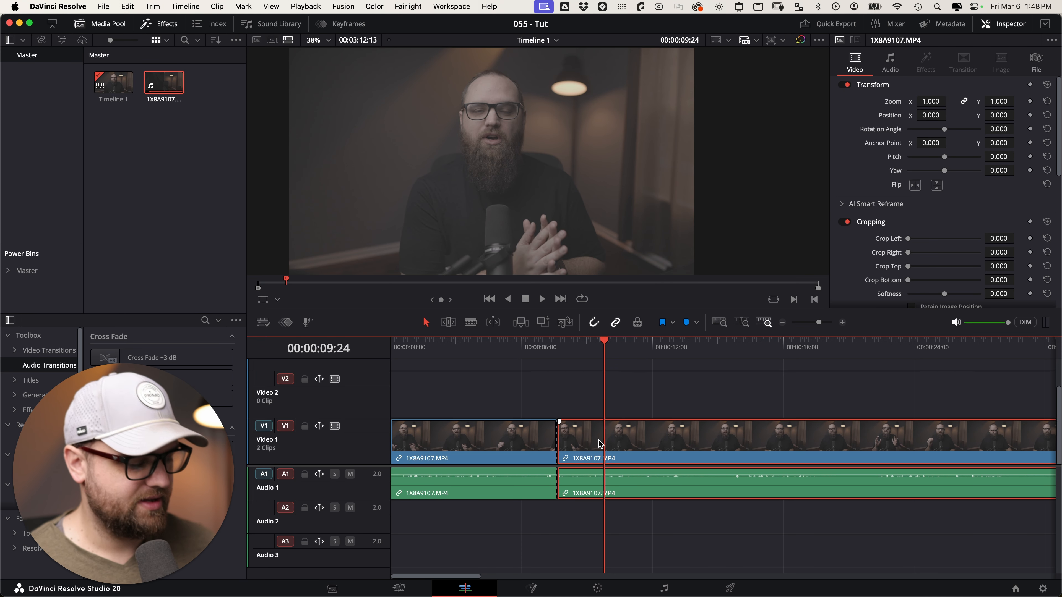
{"action": "key", "text": "shift+bracketleft"}
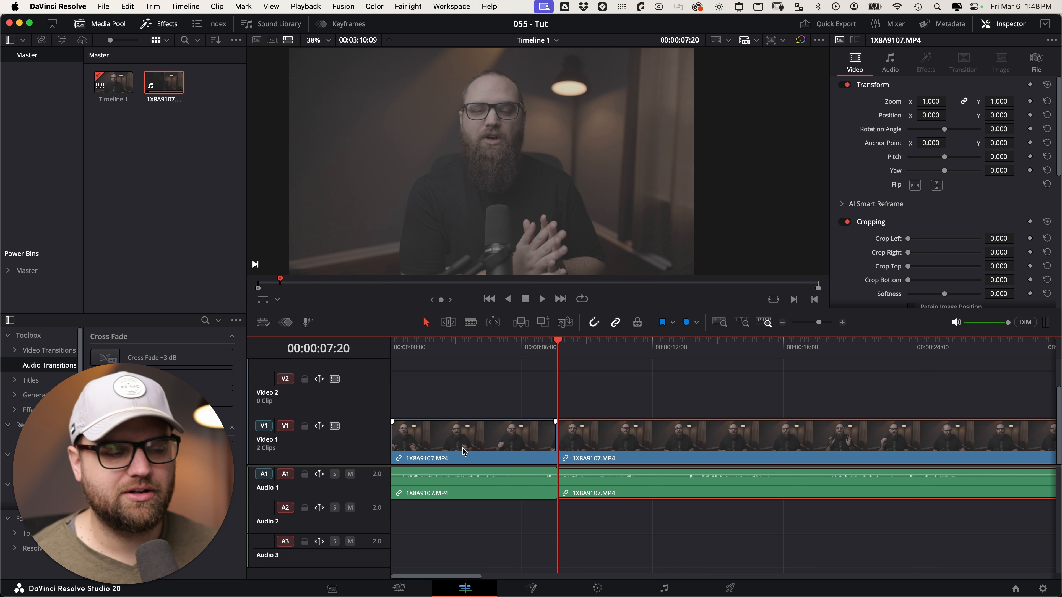
{"action": "left_click_drag", "start_coordinate": [554, 438], "coordinate": [535, 443]}
{"action": "key", "text": "super+z"}
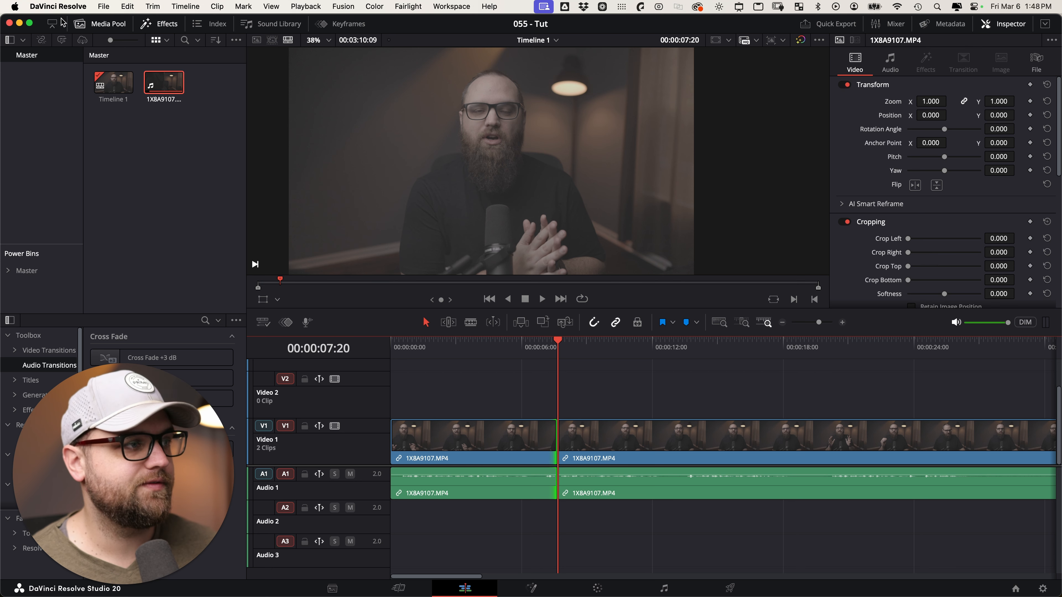
{"action": "left_click", "coordinate": [57, 7]}
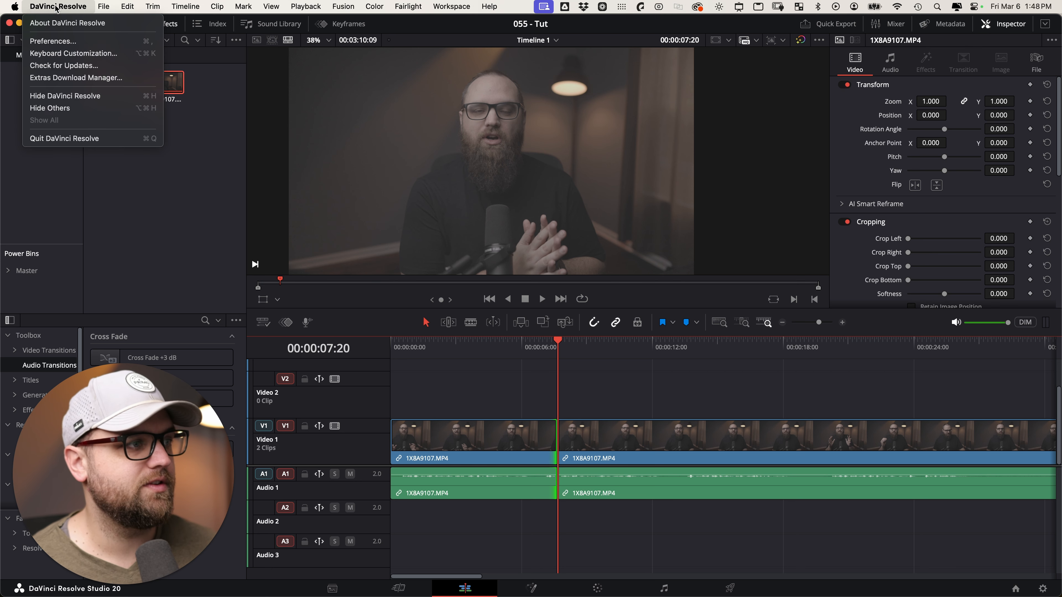
{"action": "left_click", "coordinate": [71, 54]}
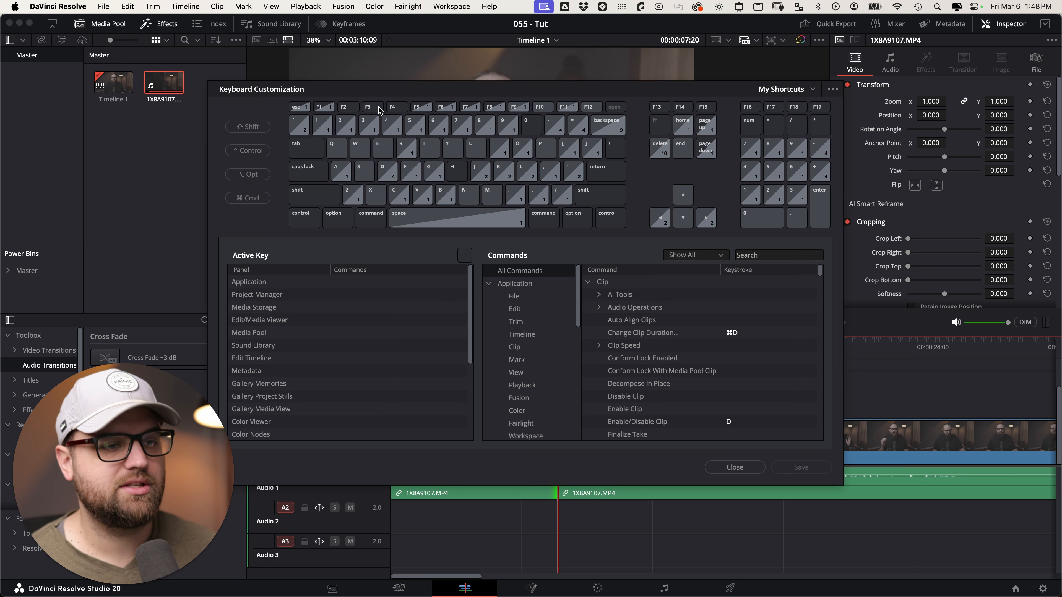
{"action": "left_click", "coordinate": [336, 149]}
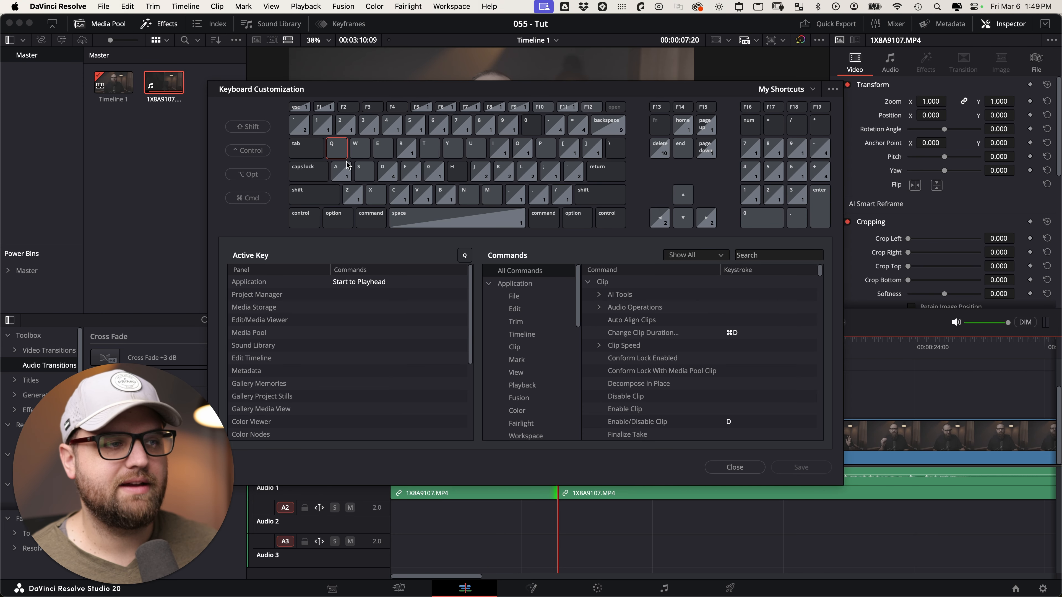
{"action": "left_click", "coordinate": [357, 153]}
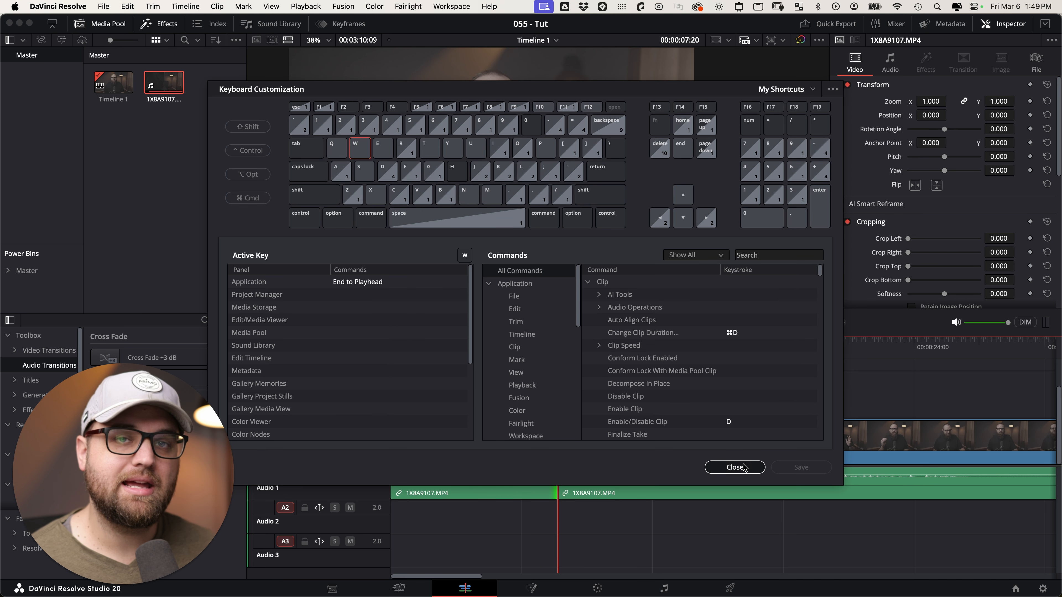
{"action": "left_click", "coordinate": [735, 467]}
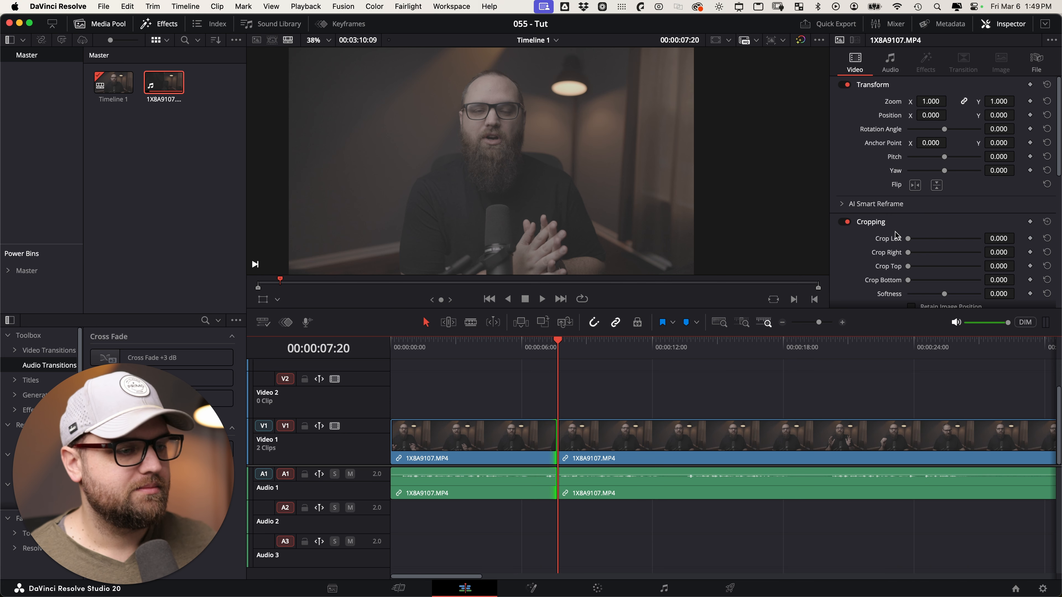
{"action": "left_click", "coordinate": [470, 323]}
{"action": "left_click_drag", "start_coordinate": [579, 353], "coordinate": [662, 356]}
{"action": "left_click", "coordinate": [694, 446]}
{"action": "left_click", "coordinate": [811, 439]}
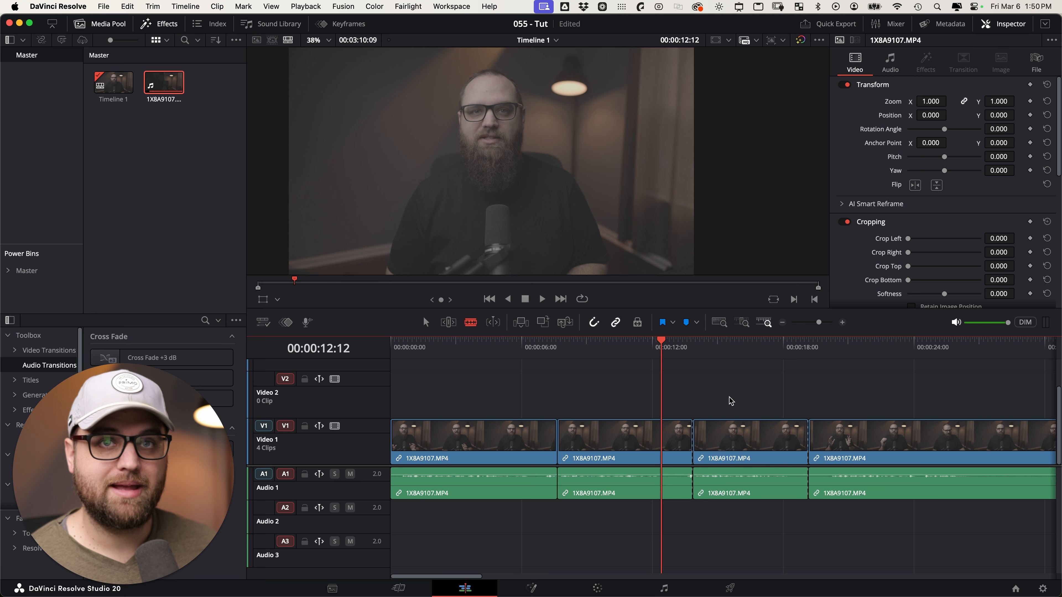
{"action": "key", "text": "super+z"}
{"action": "key", "text": "super+z"}
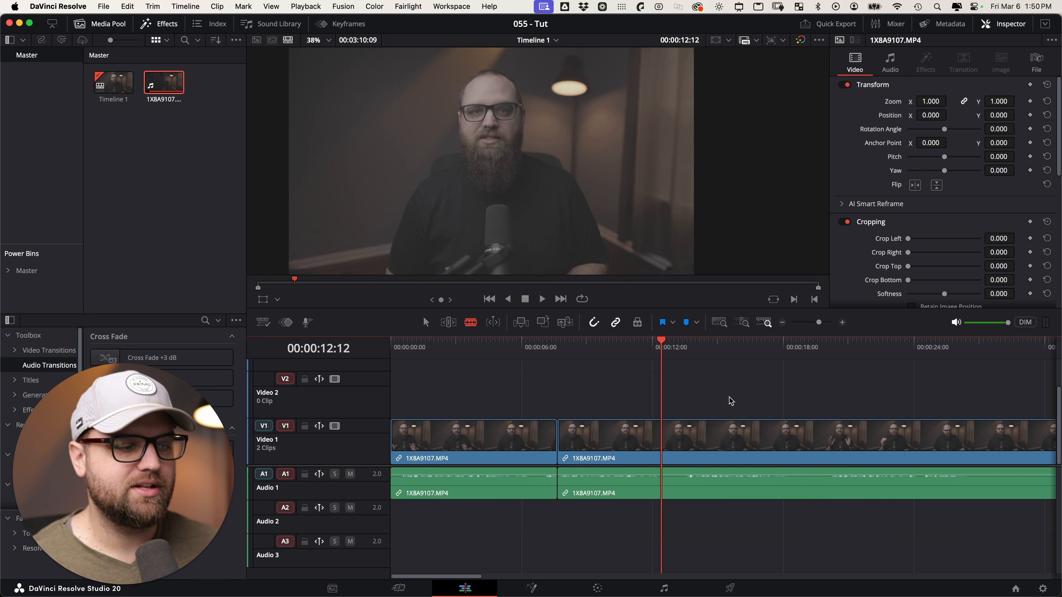
{"action": "key", "text": "a"}
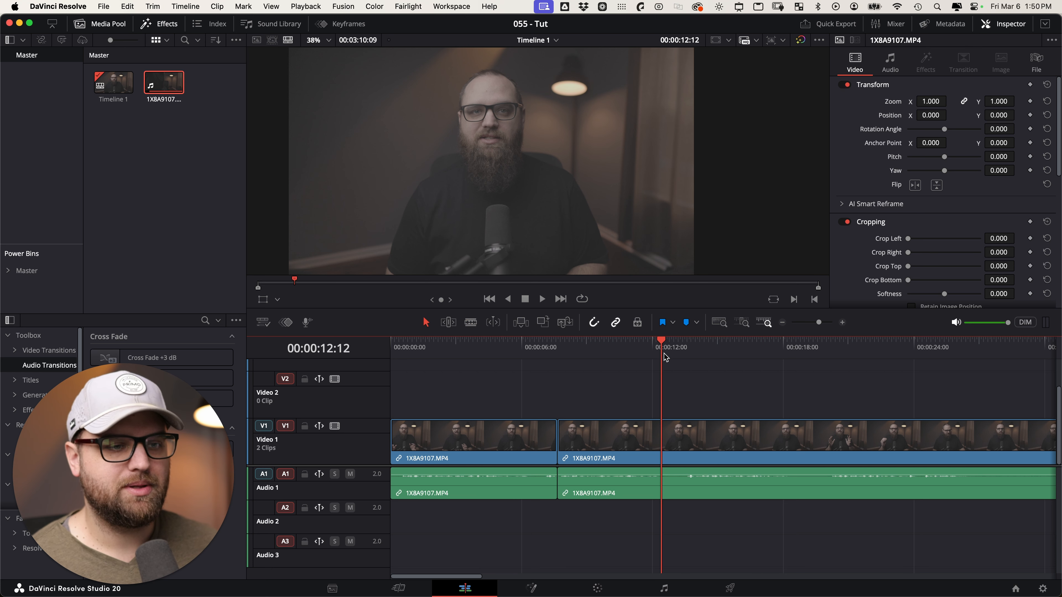
{"action": "key", "text": "space"}
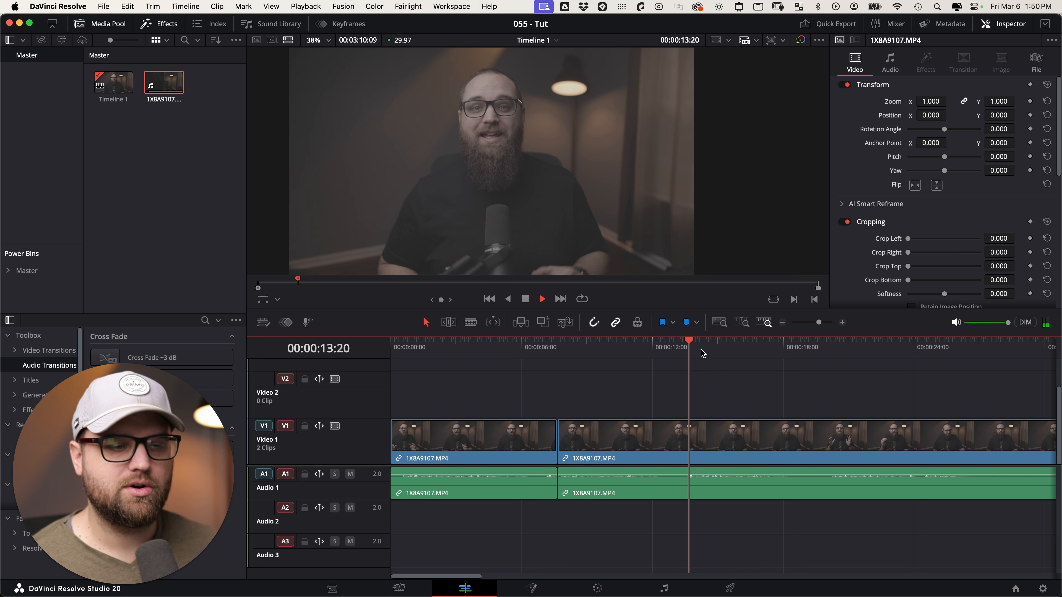
{"action": "left_click_drag", "start_coordinate": [691, 349], "coordinate": [687, 352]}
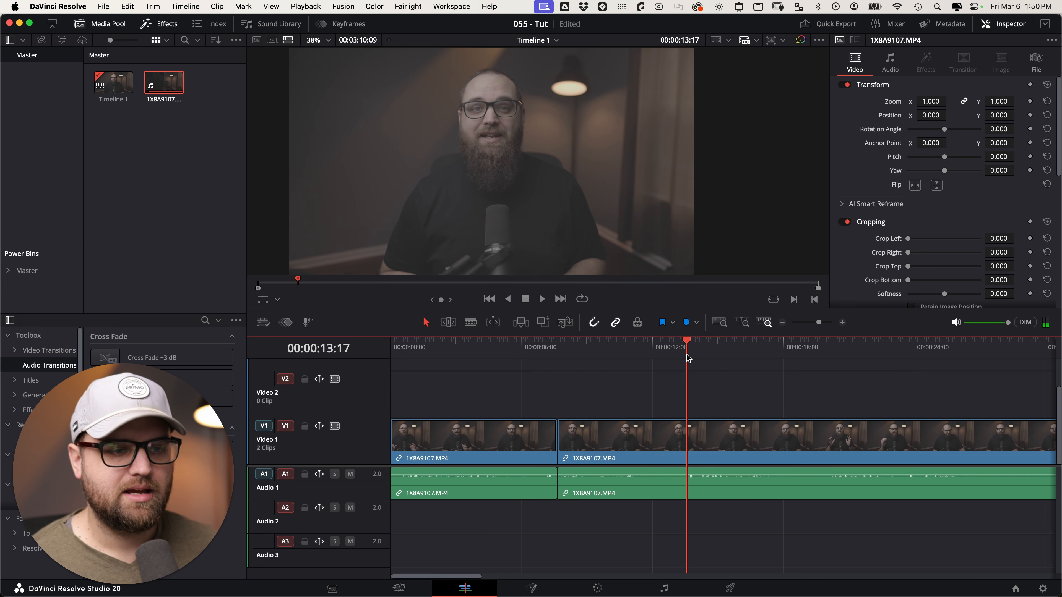
{"action": "key", "text": "super+b"}
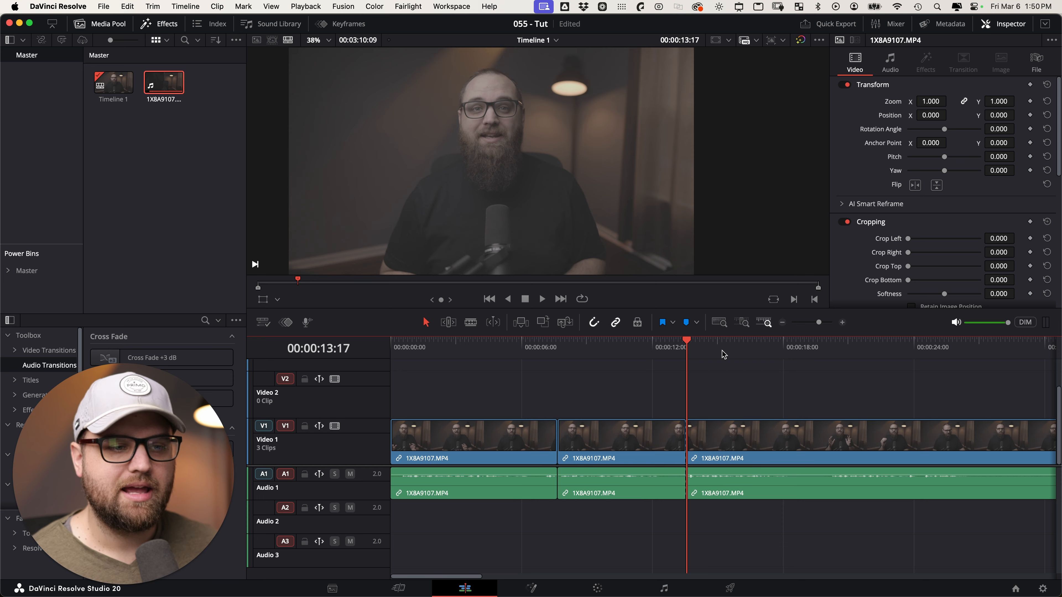
{"action": "left_click_drag", "start_coordinate": [722, 353], "coordinate": [790, 369]}
{"action": "key", "text": "super+b"}
{"action": "left_click_drag", "start_coordinate": [669, 352], "coordinate": [755, 351]}
{"action": "key", "text": "super+b"}
{"action": "key", "text": "super+b"}
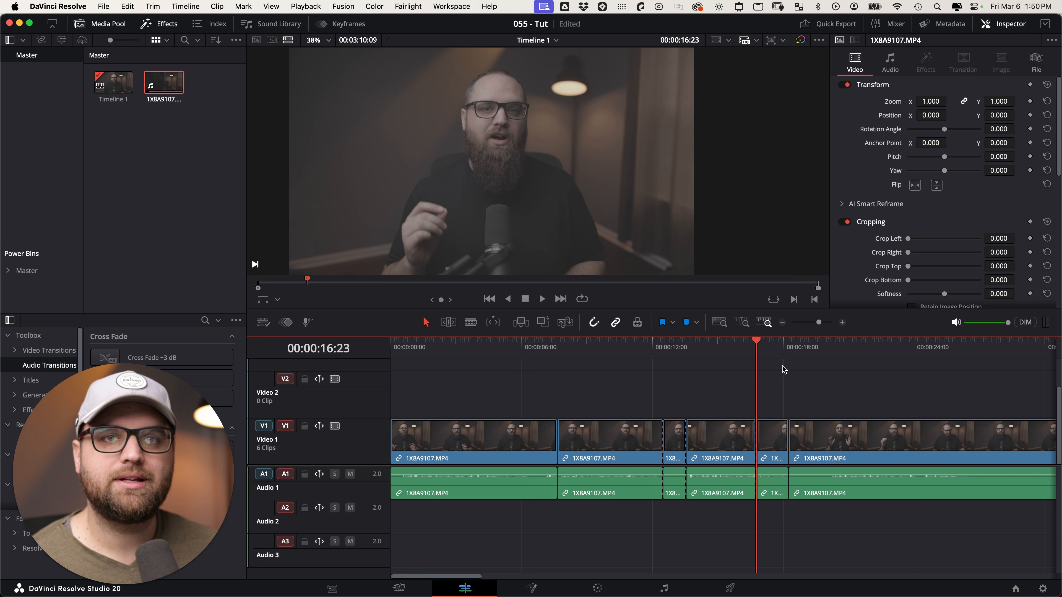
{"action": "left_click_drag", "start_coordinate": [773, 354], "coordinate": [795, 360]}
{"action": "key", "text": "super+z"}
{"action": "key", "text": "super+z"}
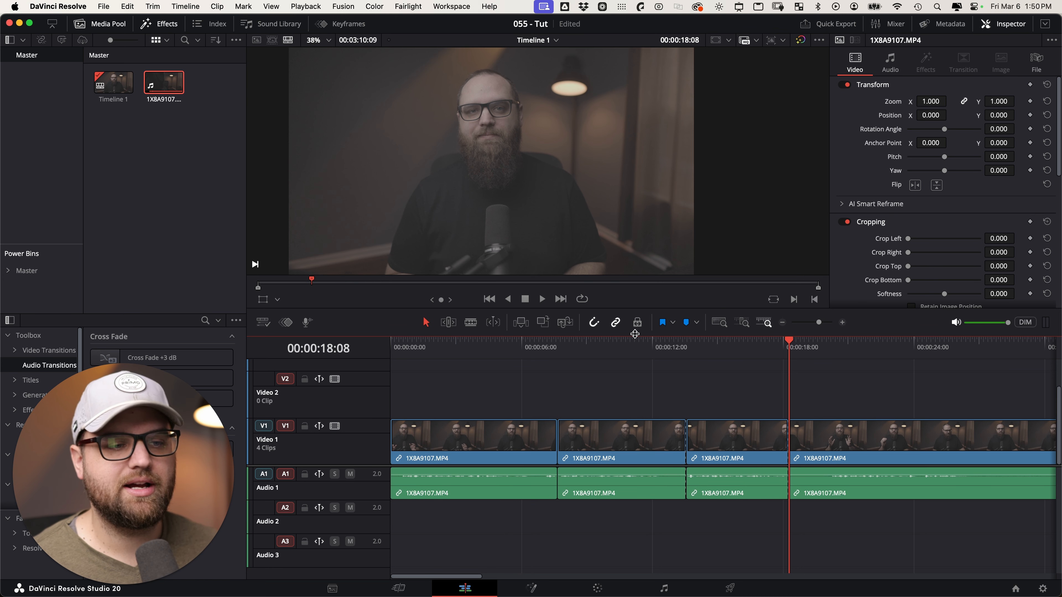
{"action": "key", "text": "super+z"}
{"action": "left_click", "coordinate": [678, 352]}
{"action": "key", "text": "super+z"}
{"action": "key", "text": "super+s"}
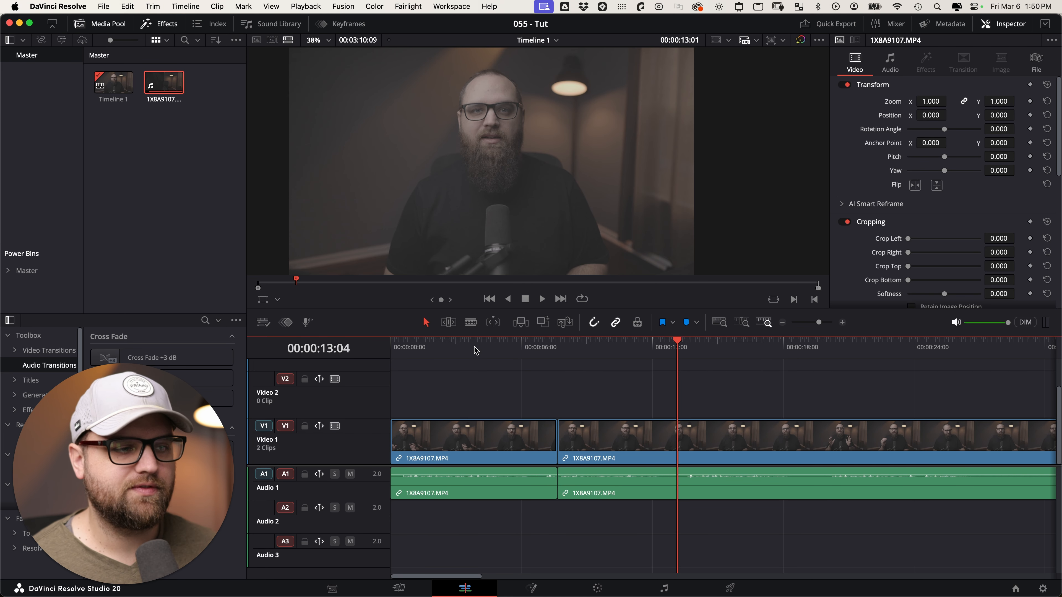
Undo a trial move of the second clip, then switch to Trim Edit Mode and test trimming its edit point.
{"action": "left_click_drag", "start_coordinate": [573, 447], "coordinate": [622, 443]}
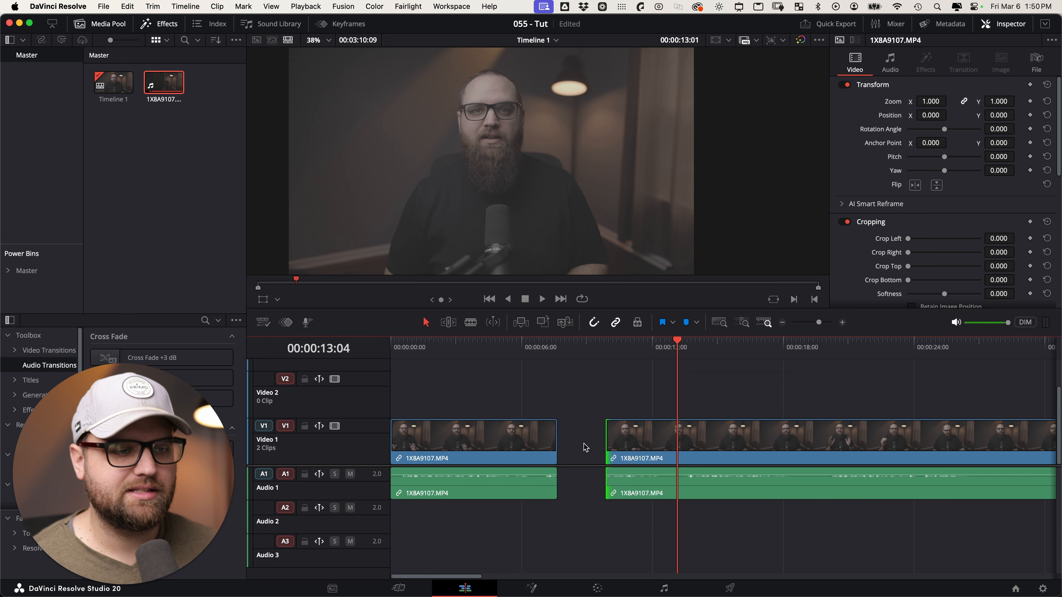
{"action": "key", "text": "super+z"}
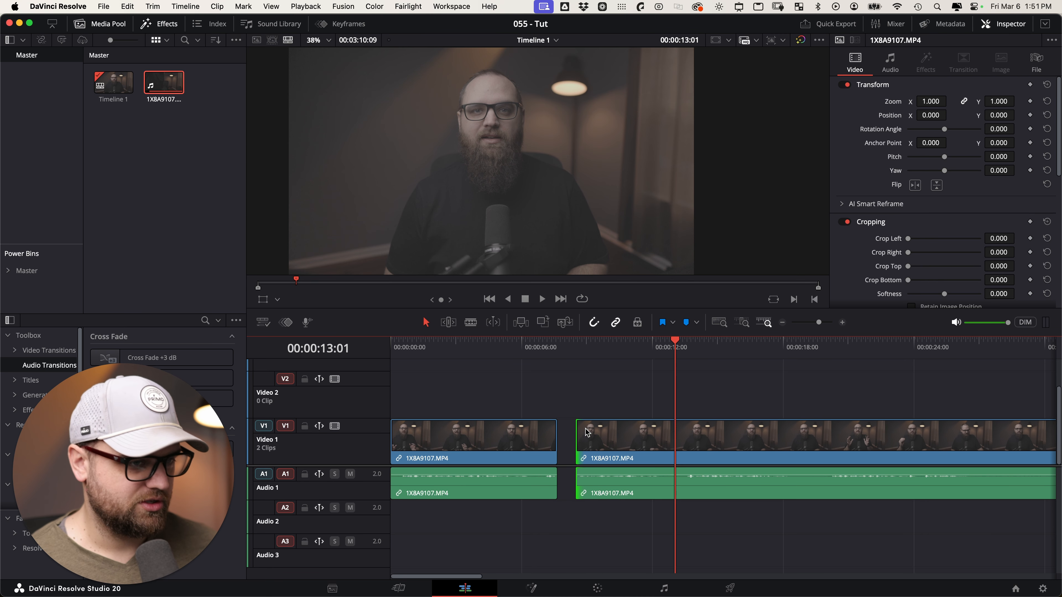
{"action": "key", "text": "t"}
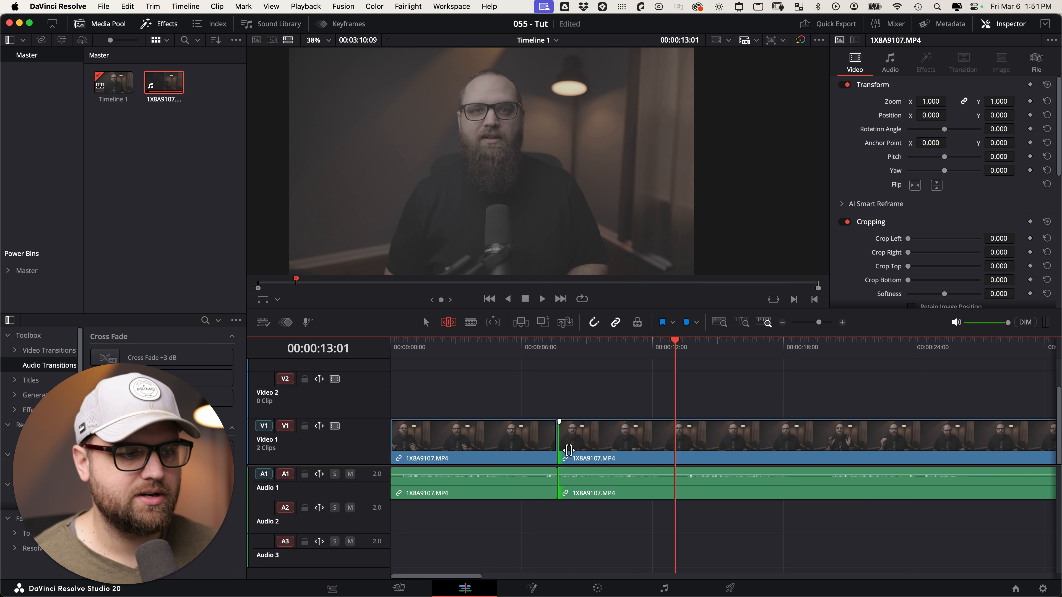
{"action": "mouse_move", "coordinate": [566, 439]}
{"action": "left_mouse_down"}
{"action": "mouse_move", "coordinate": [632, 446]}
{"action": "mouse_move", "coordinate": [526, 434]}
{"action": "mouse_move", "coordinate": [553, 430]}
{"action": "left_mouse_up"}
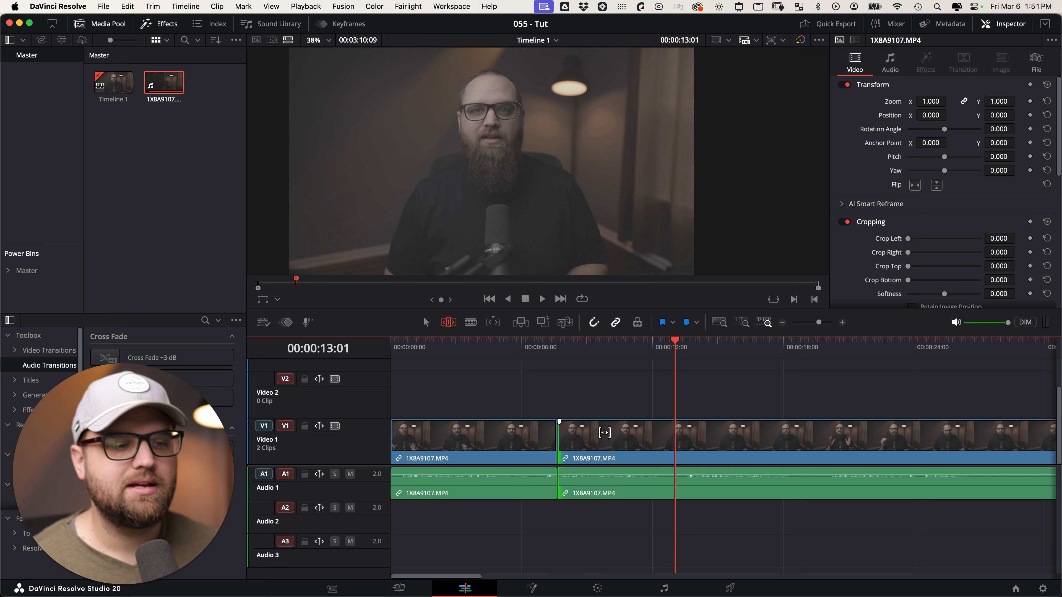
Blade the second clip at the playhead near 00:00:13:01, then start slipping the middle clip's footage.
{"action": "key", "text": "super+b"}
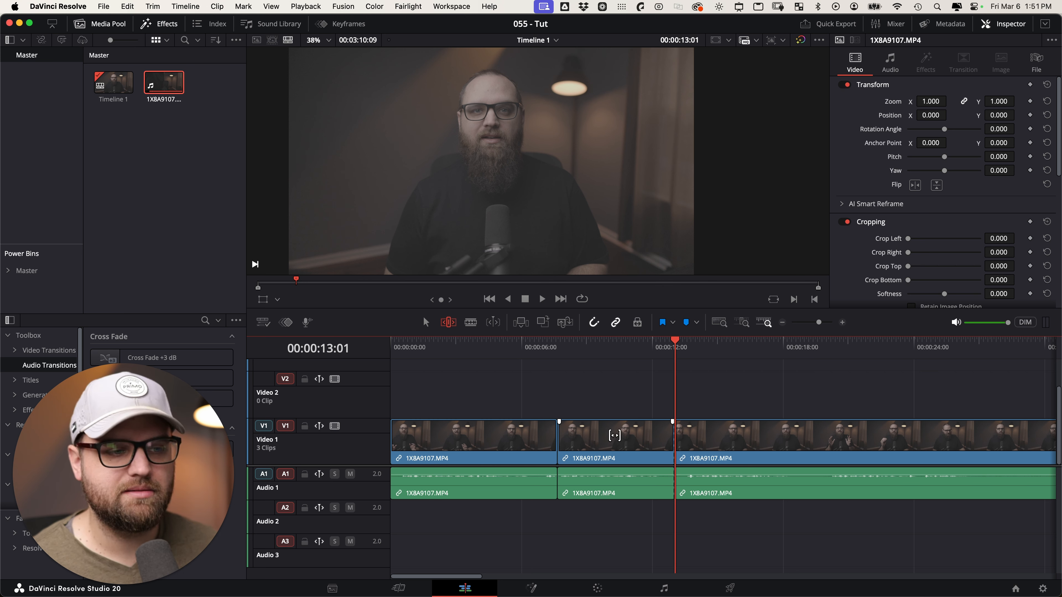
{"action": "left_click_drag", "start_coordinate": [613, 434], "coordinate": [638, 439]}
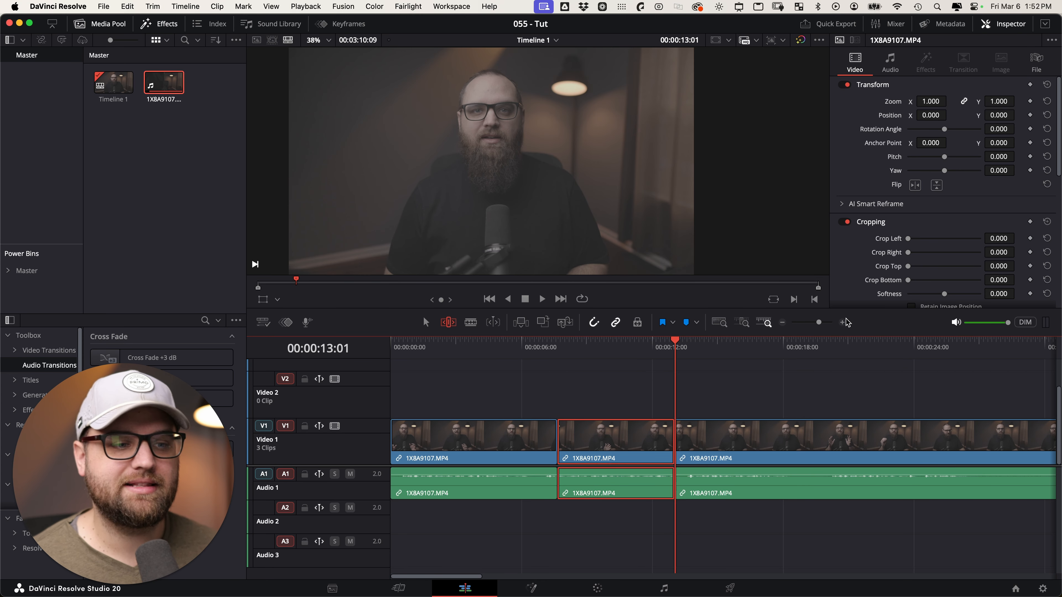
Zoom the timeline in and out around the 13:01 cut, then widen it to the full range.
{"action": "scroll", "coordinate": [719, 412], "scroll_direction": "up", "scroll_amount": 5}
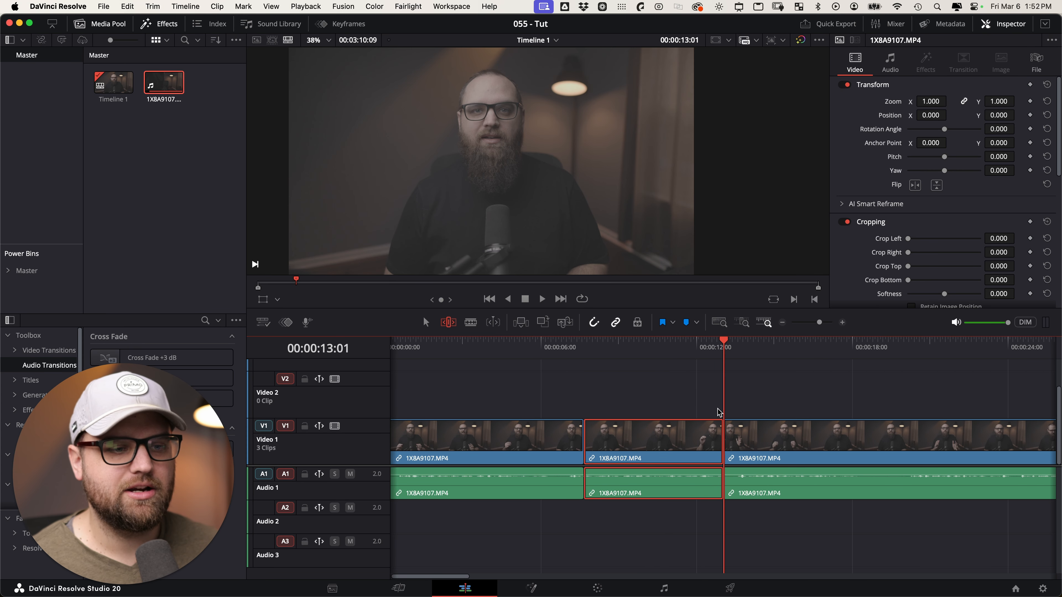
{"action": "scroll", "coordinate": [720, 413], "scroll_direction": "down", "scroll_amount": 2}
{"action": "scroll", "coordinate": [718, 412], "scroll_direction": "down", "scroll_amount": 2}
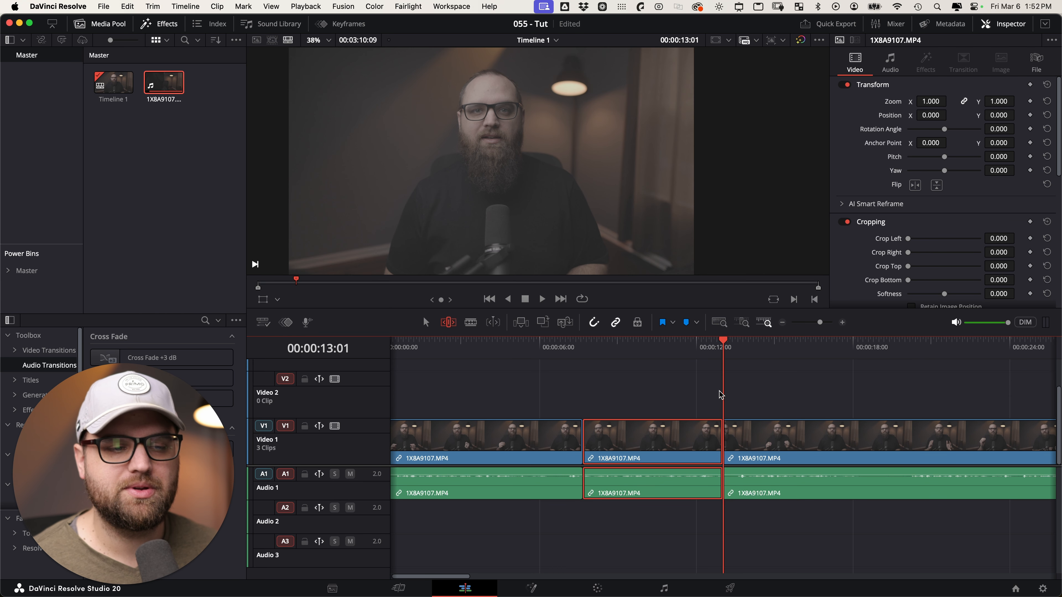
{"action": "scroll", "coordinate": [716, 393], "scroll_direction": "up", "scroll_amount": 5}
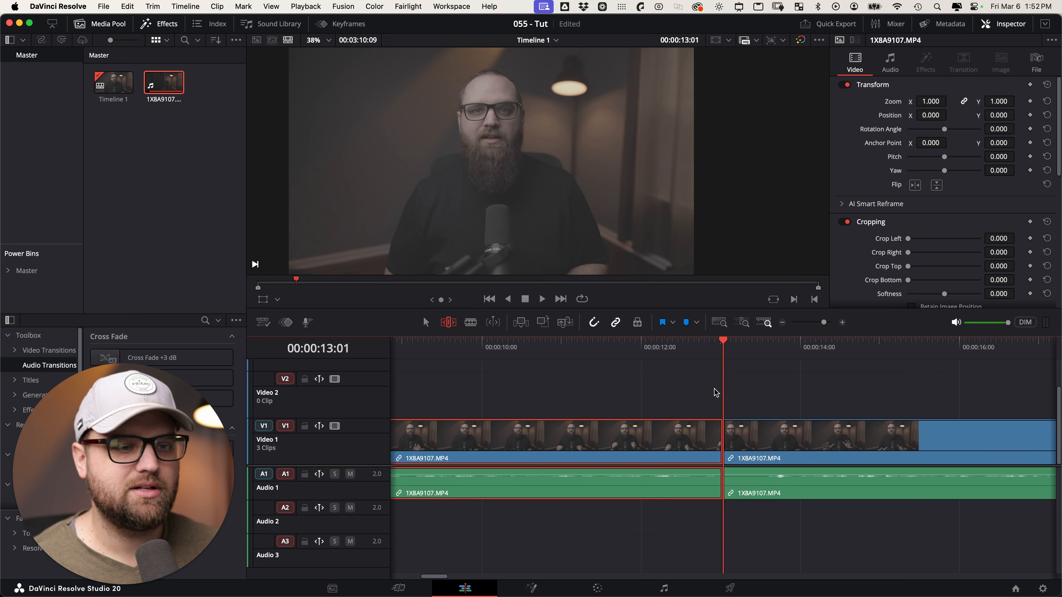
{"action": "scroll", "coordinate": [716, 393], "scroll_direction": "down", "scroll_amount": 3}
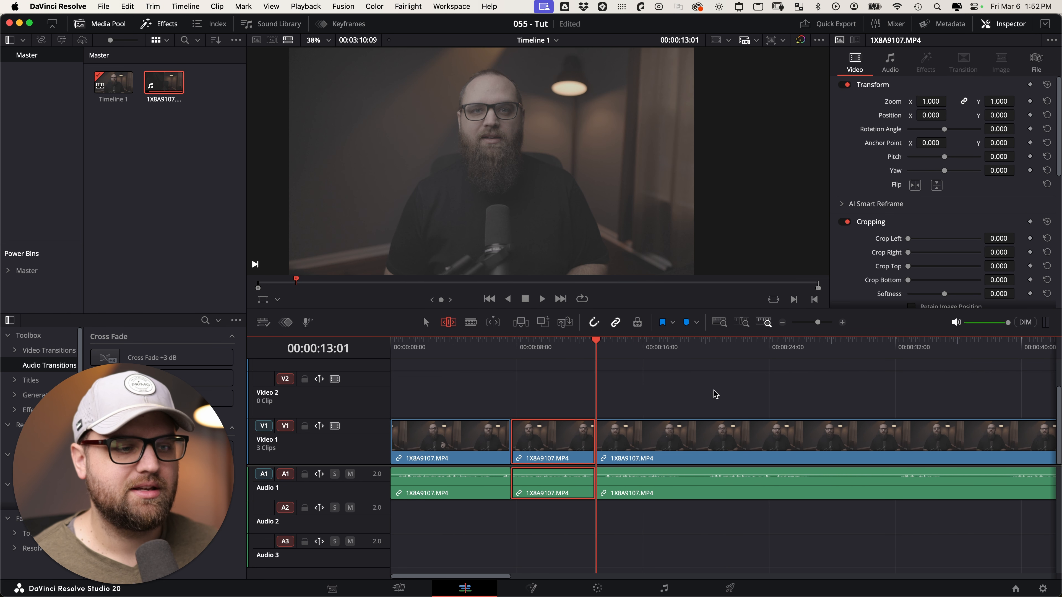
{"action": "scroll", "coordinate": [715, 394], "scroll_direction": "up", "scroll_amount": 3}
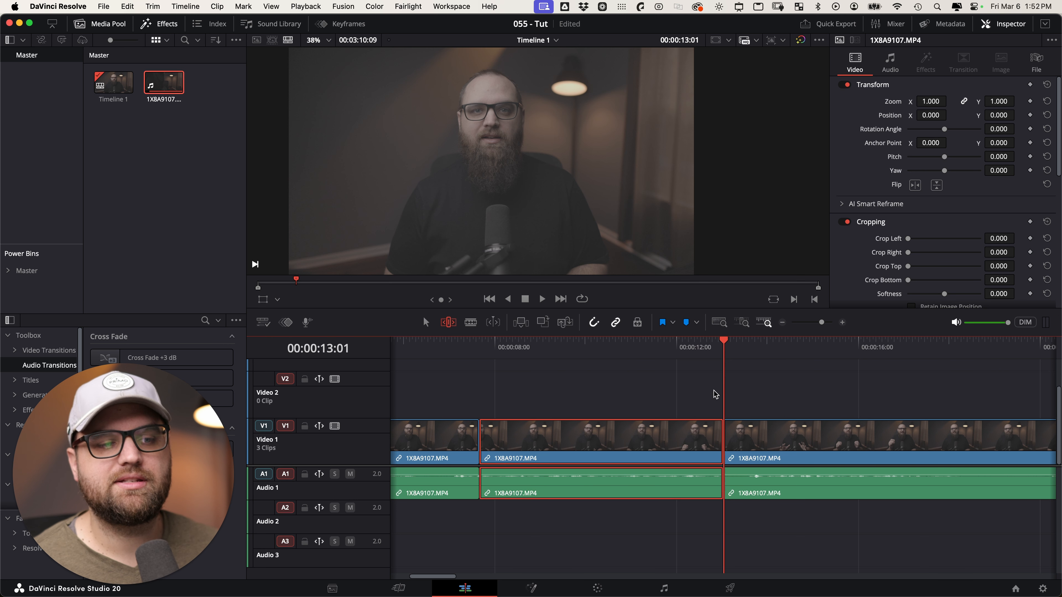
{"action": "scroll", "coordinate": [715, 394], "scroll_direction": "up", "scroll_amount": 4}
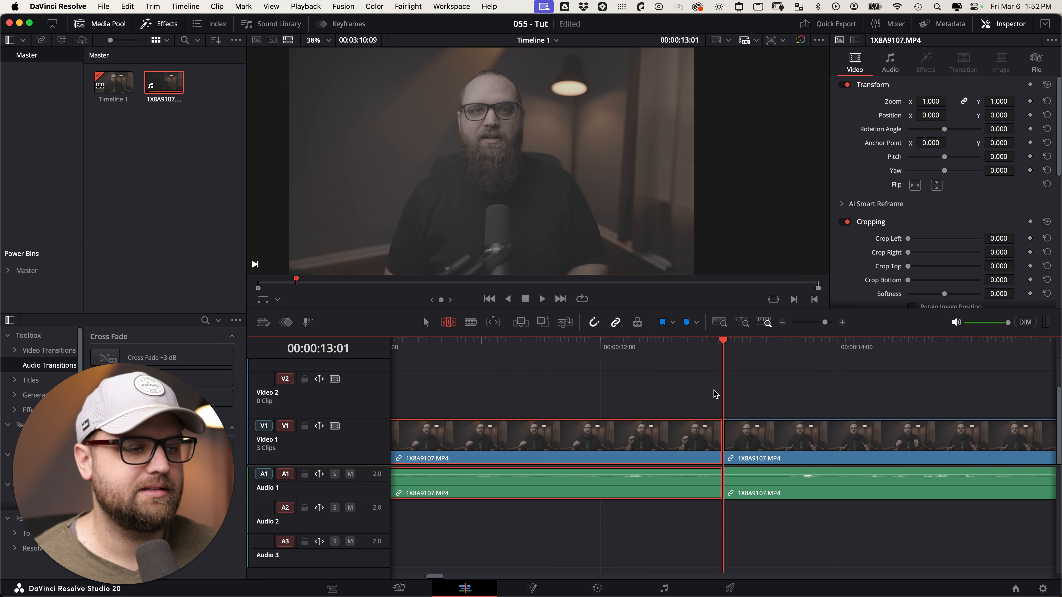
{"action": "scroll", "coordinate": [715, 394], "scroll_direction": "up", "scroll_amount": 2}
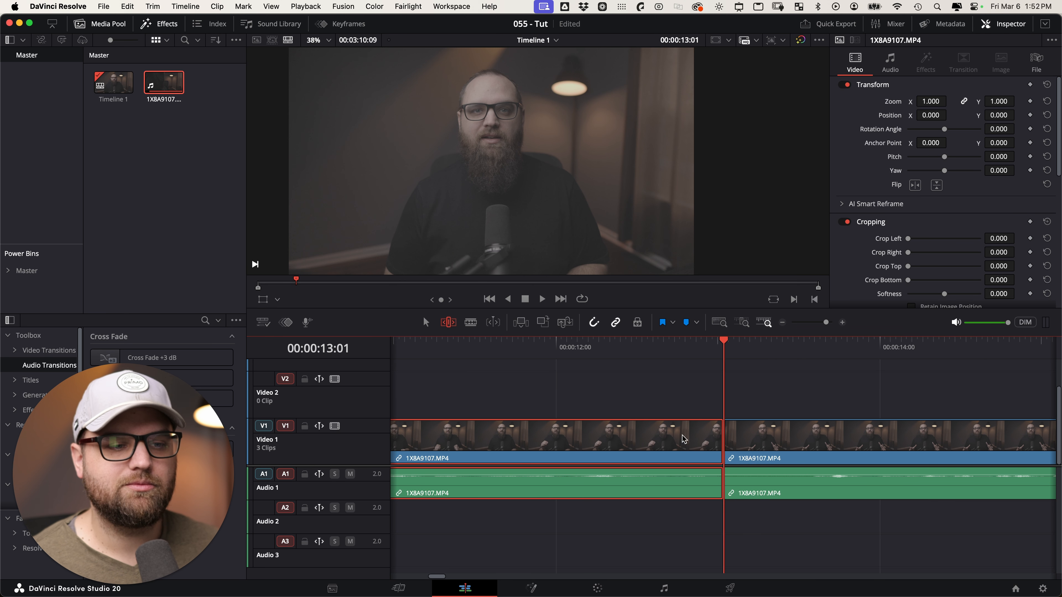
{"action": "scroll", "coordinate": [748, 447], "scroll_direction": "down", "scroll_amount": 2}
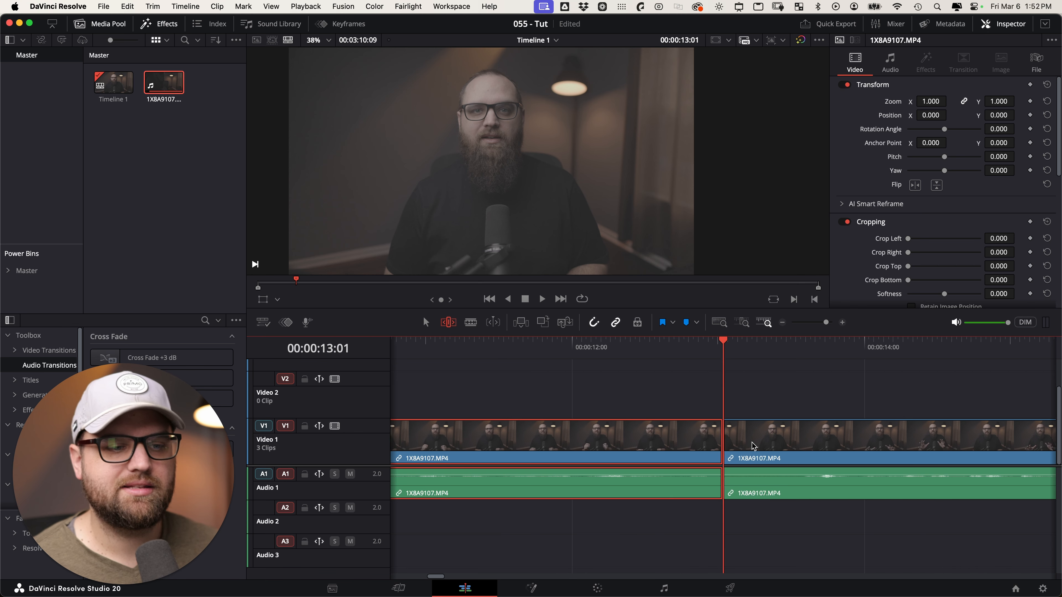
{"action": "scroll", "coordinate": [736, 476], "scroll_direction": "down", "scroll_amount": 2}
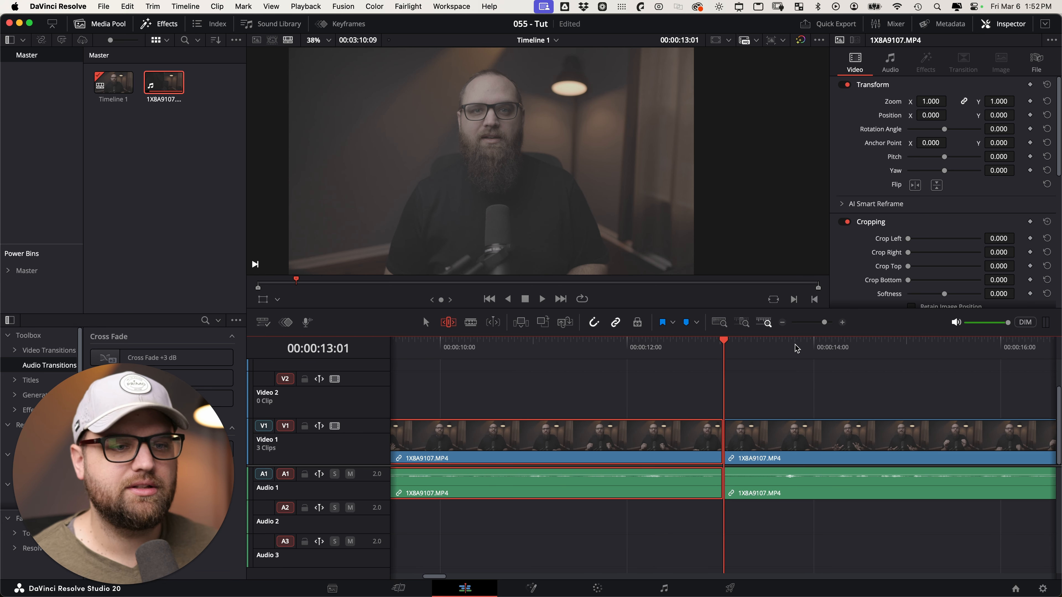
{"action": "left_click_drag", "start_coordinate": [824, 322], "coordinate": [810, 322]}
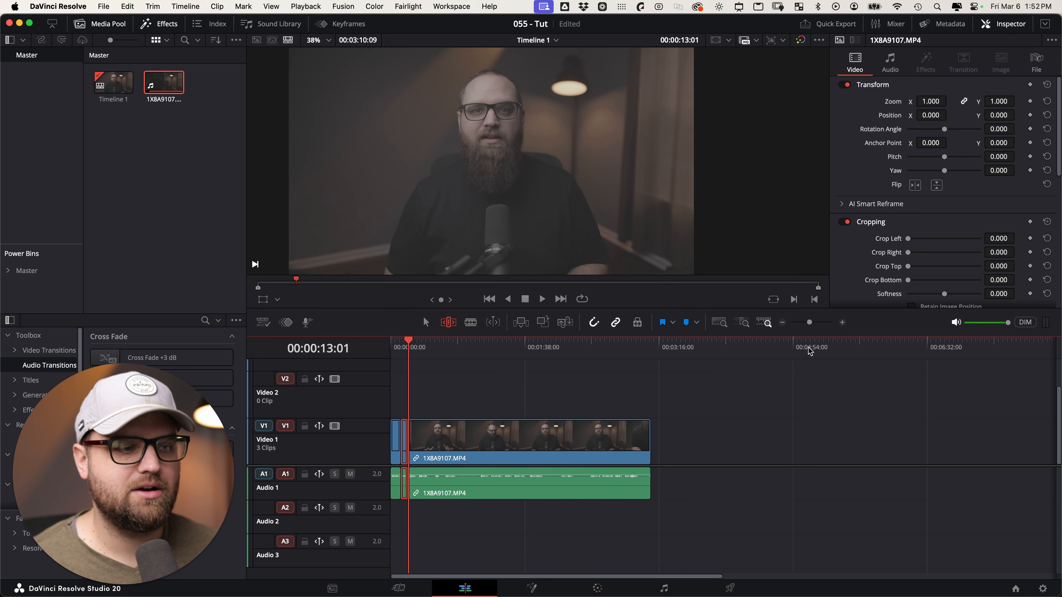
{"action": "scroll", "coordinate": [718, 431], "scroll_direction": "up", "scroll_amount": 3}
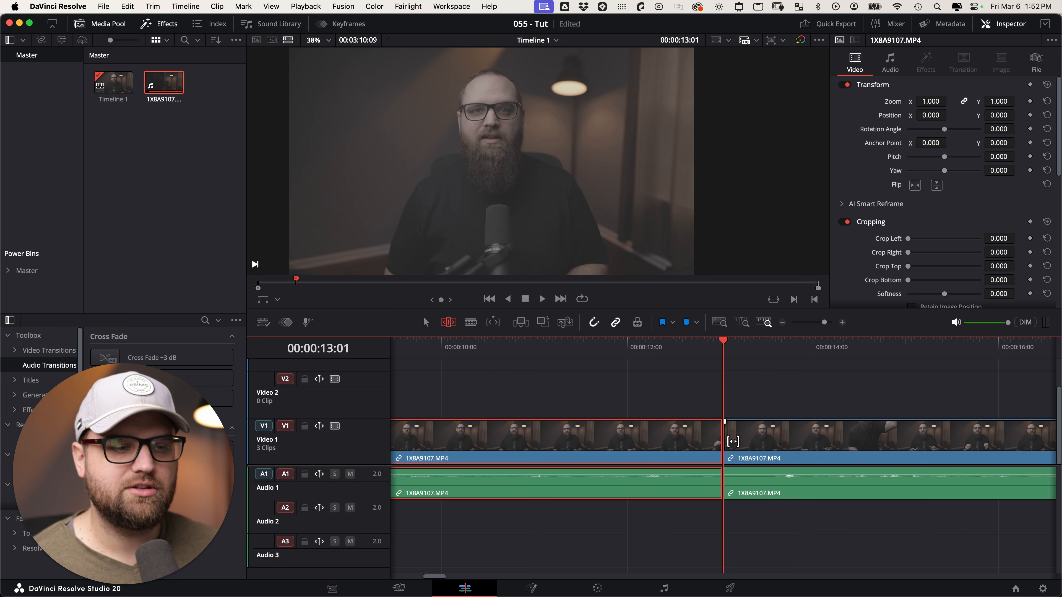
{"action": "scroll", "coordinate": [732, 441], "scroll_direction": "down", "scroll_amount": 5}
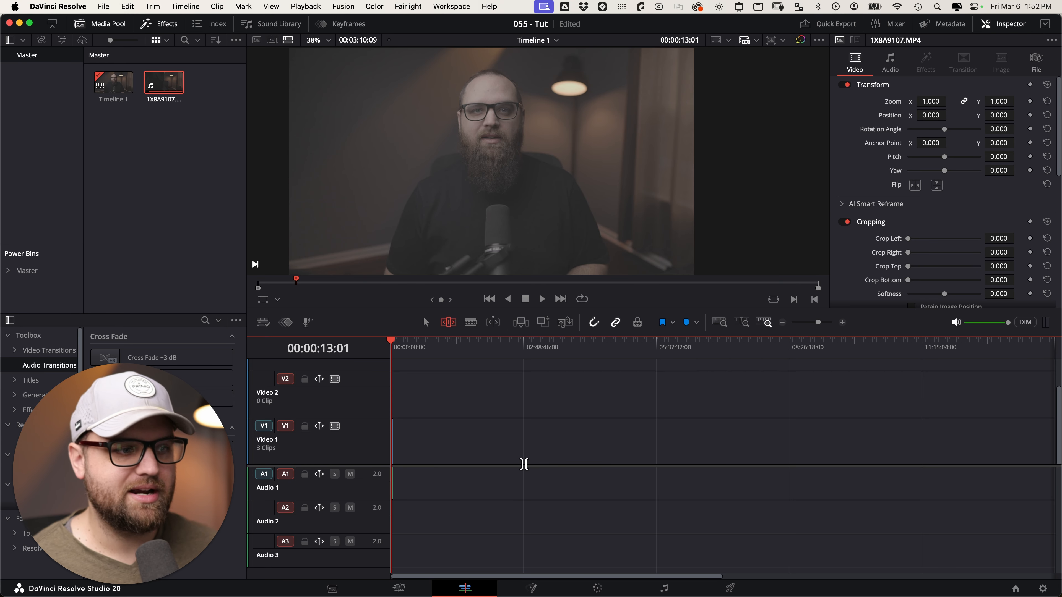
{"action": "scroll", "coordinate": [524, 464], "scroll_direction": "up", "scroll_amount": 6}
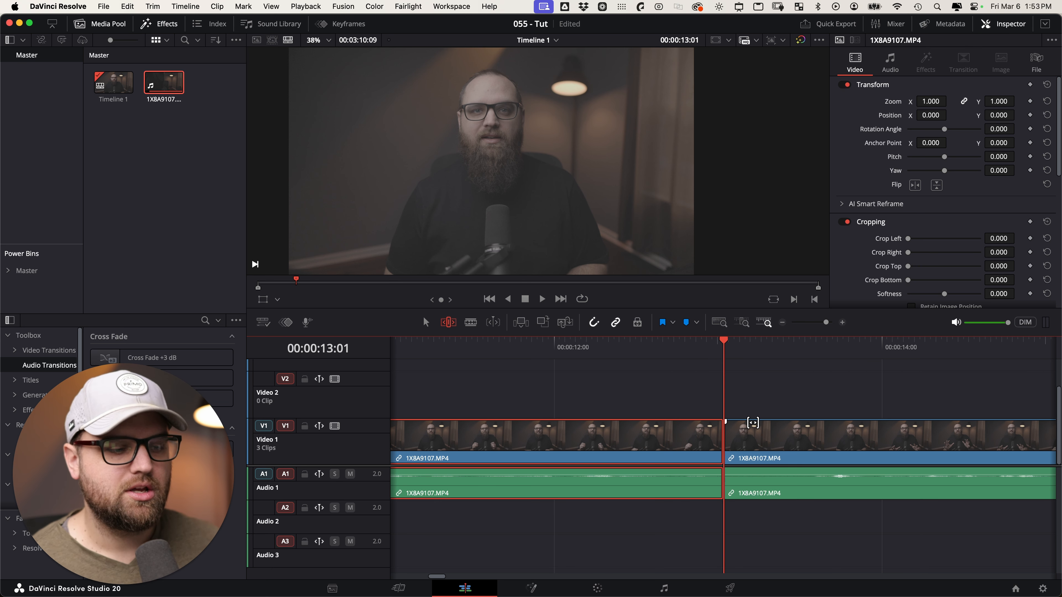
Fit the timeline, switch back to the Selection arrow tool, and zoom close on the 13:01 playhead, then fit again.
{"action": "key", "text": "shift+z"}
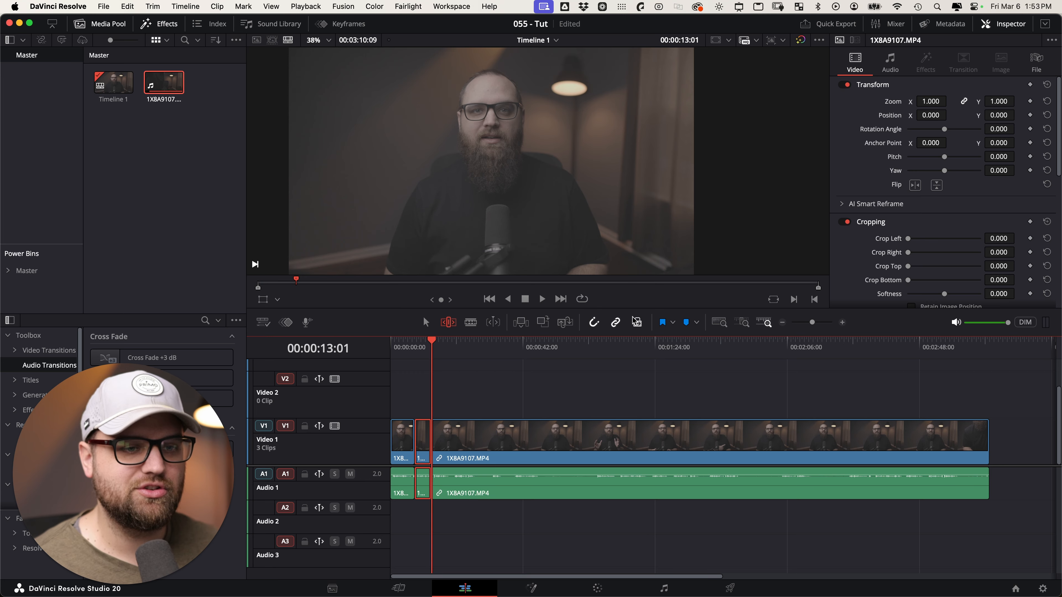
{"action": "left_click", "coordinate": [426, 323]}
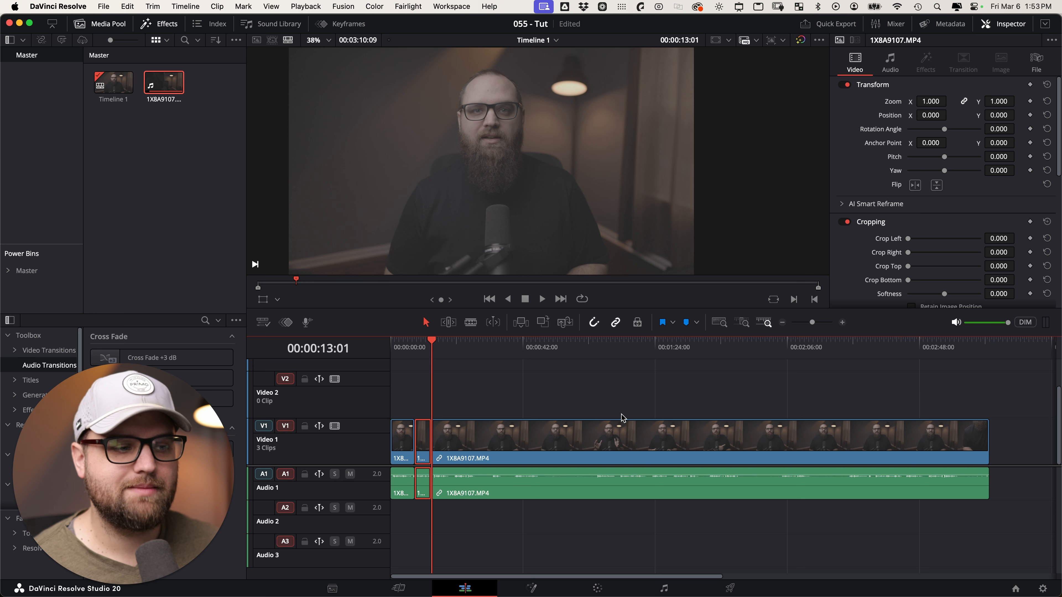
{"action": "key", "text": "shift+z"}
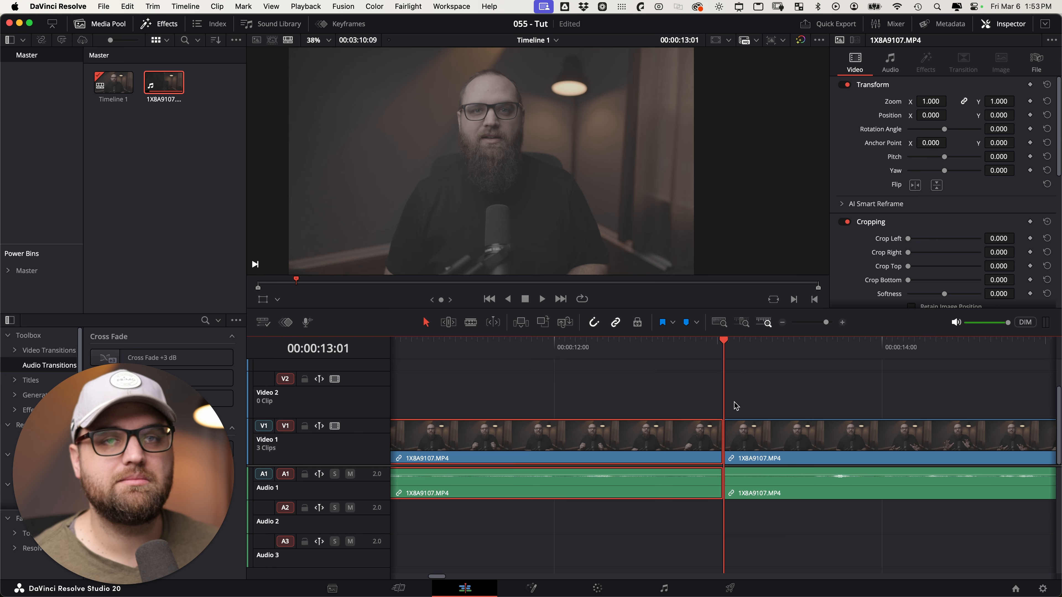
{"action": "key", "text": "shift+z"}
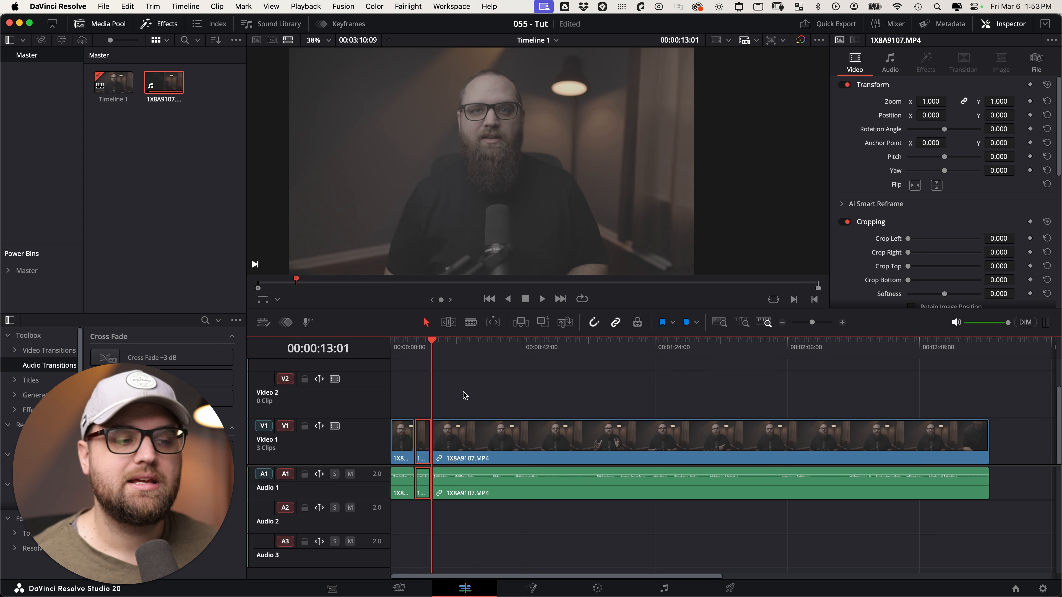
Zoom the timeline to fit all three clips across its 00:03:10:09 length.
{"action": "key", "text": "shift+z"}
{"action": "key", "text": "shift+z"}
{"action": "key", "text": "shift+z"}
{"action": "key", "text": "shift+z"}
{"action": "key", "text": "shift+z"}
{"action": "key", "text": "shift+z"}
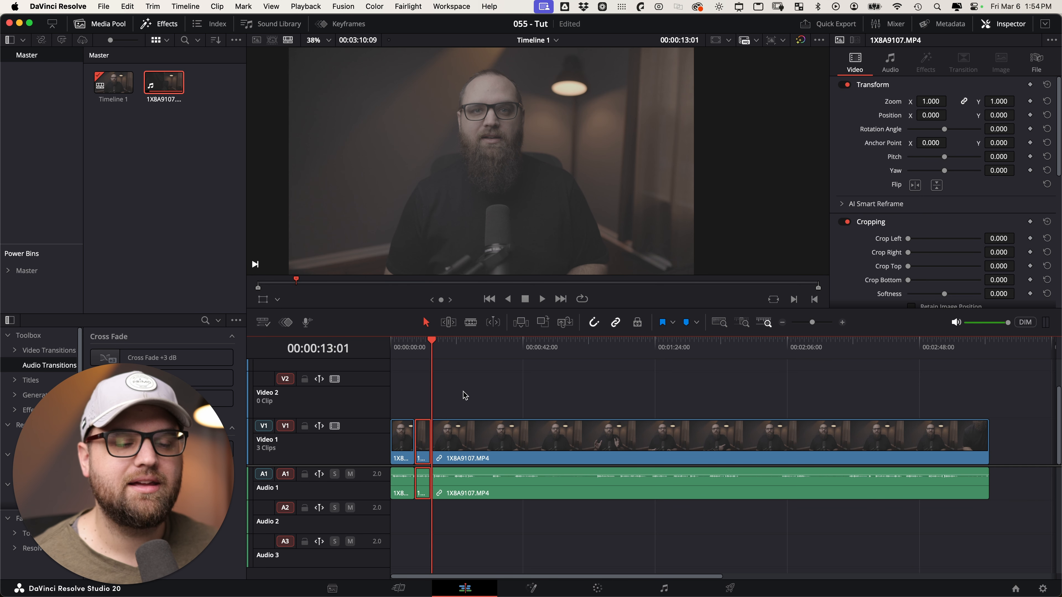